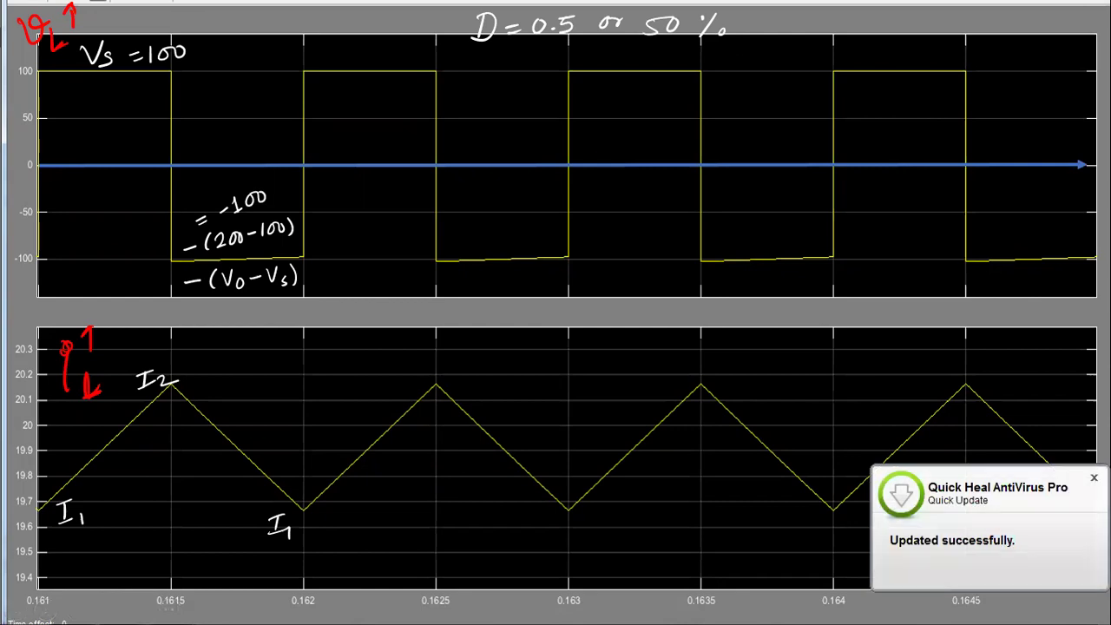
# Dismiss the Quick Heal notification covering the D = 0.5 waveform slide
pyautogui.click(1094, 477)
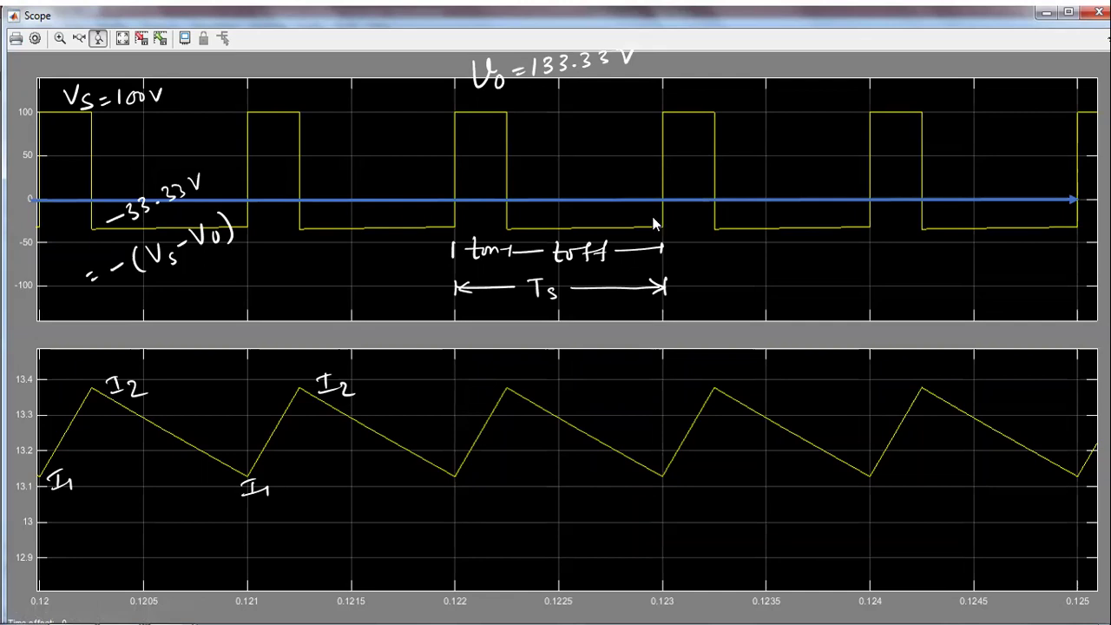
# Leave the slideshow and confirm the inductor's 0.1 H, the source's 100 V and the load's 10 Ohms in Boost_Coverter
pyautogui.press('Escape')
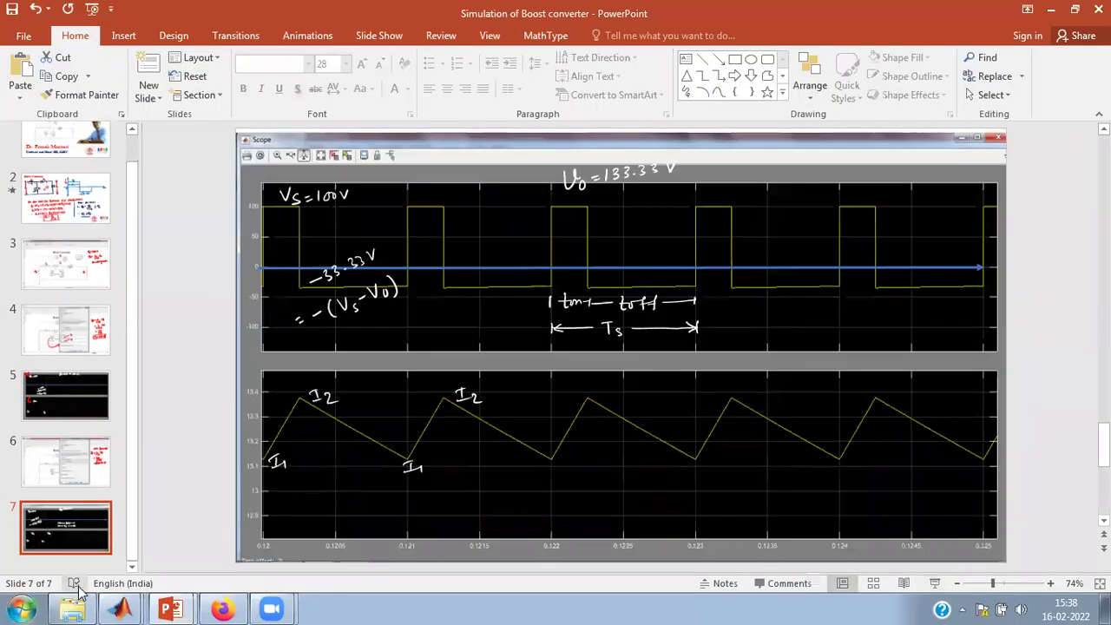
pyautogui.moveTo(120, 607)
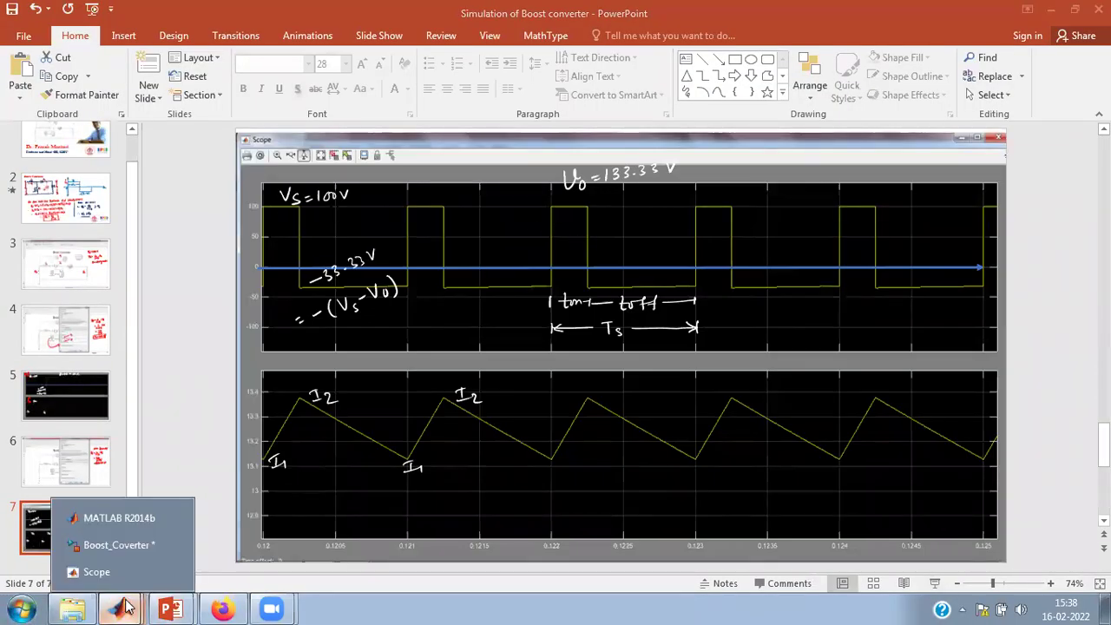
pyautogui.click(151, 545)
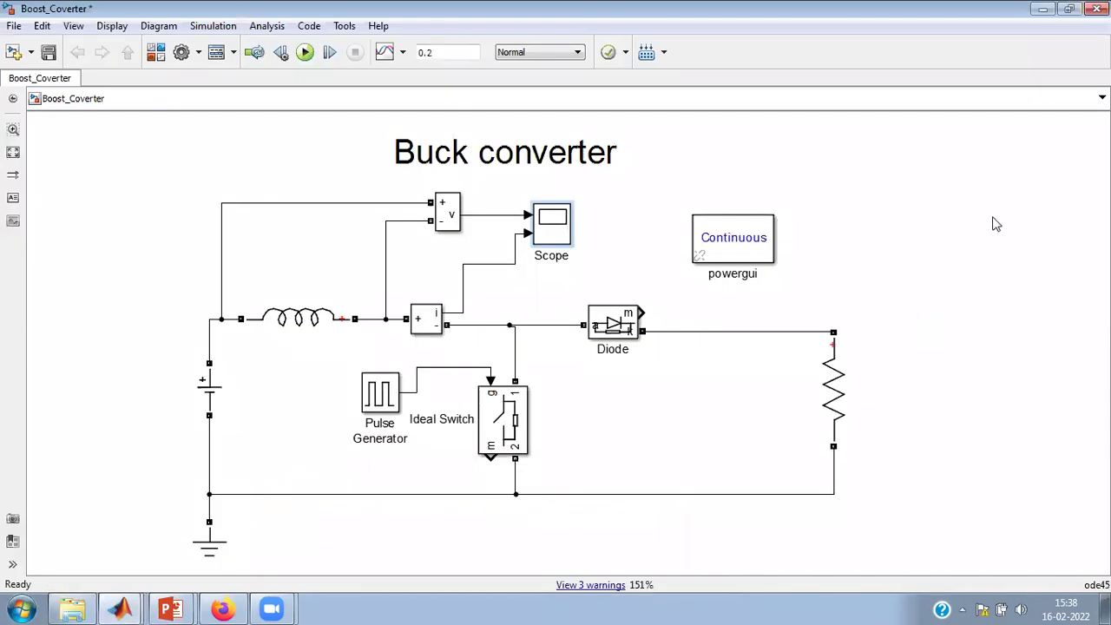
pyautogui.doubleClick(291, 321)
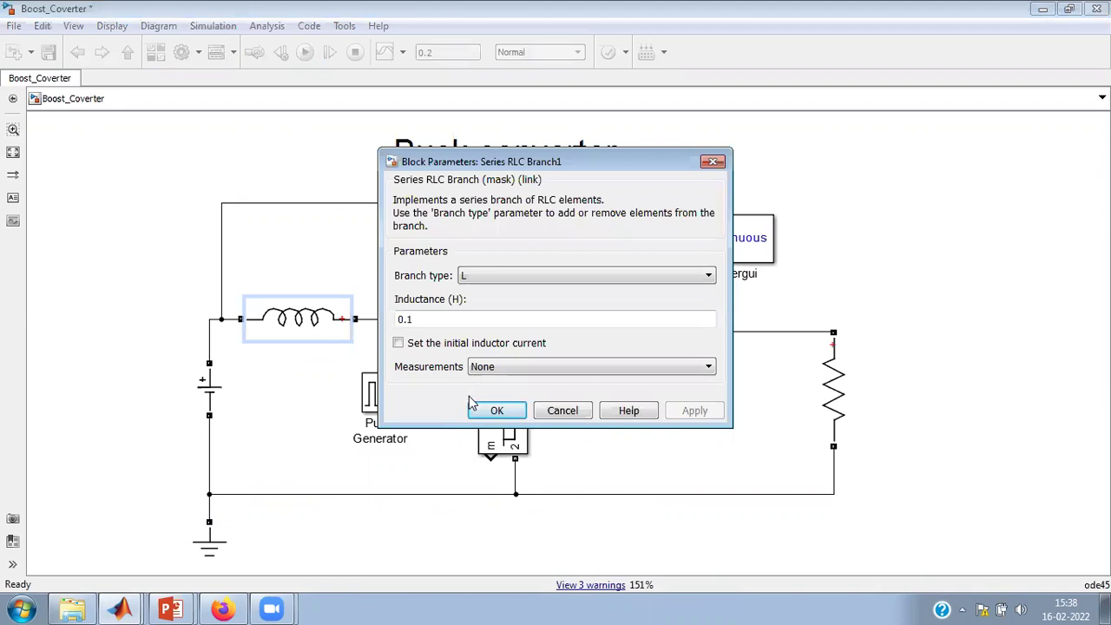
pyautogui.click(488, 413)
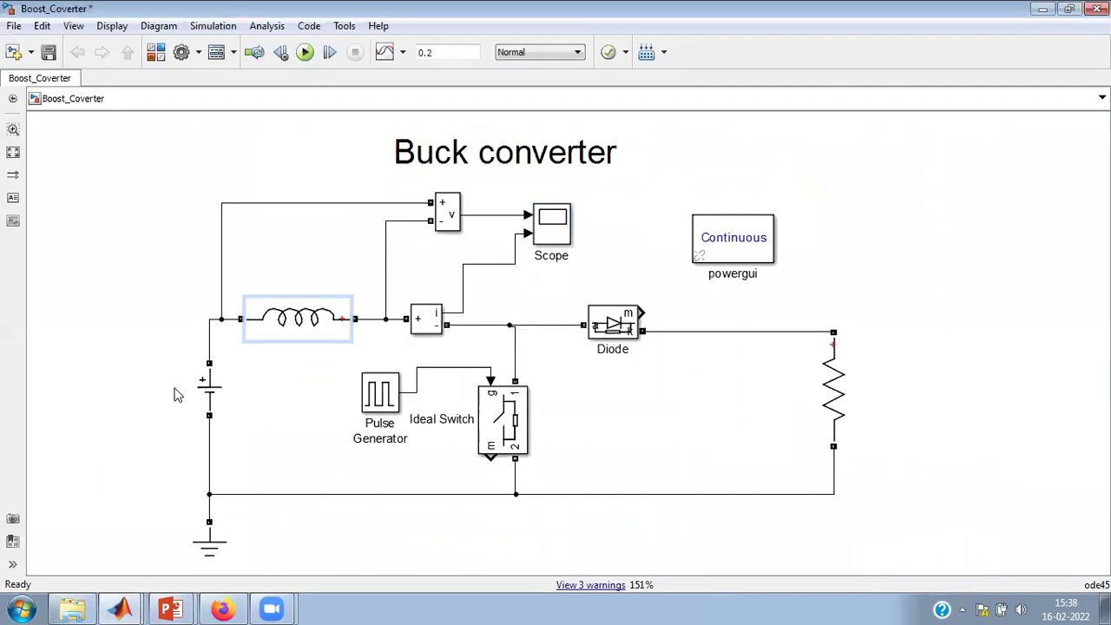
pyautogui.doubleClick(201, 391)
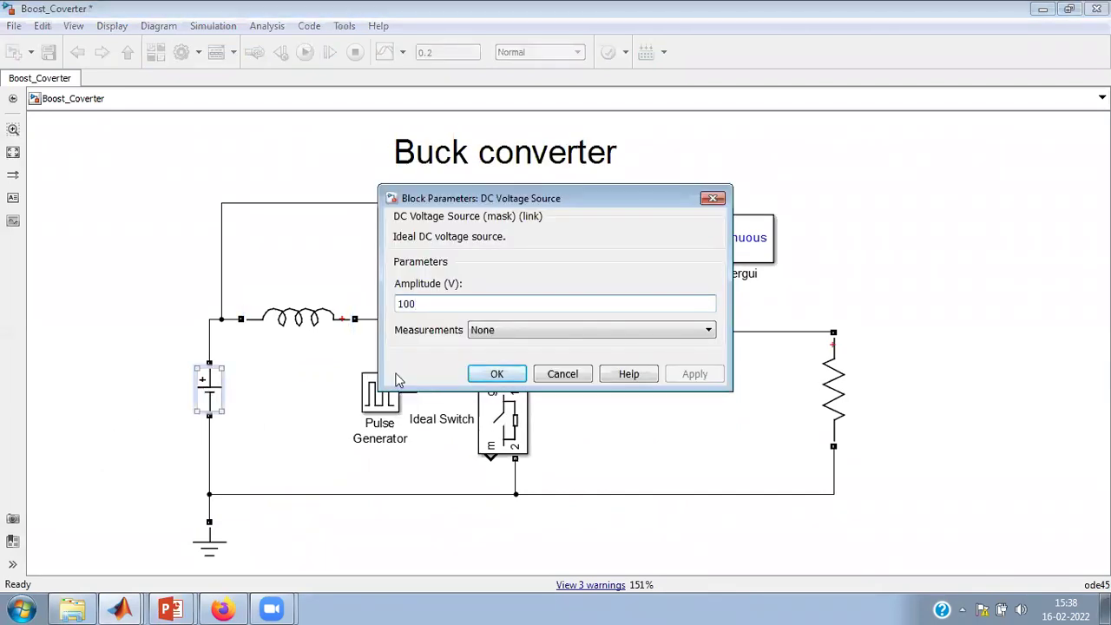
pyautogui.click(506, 376)
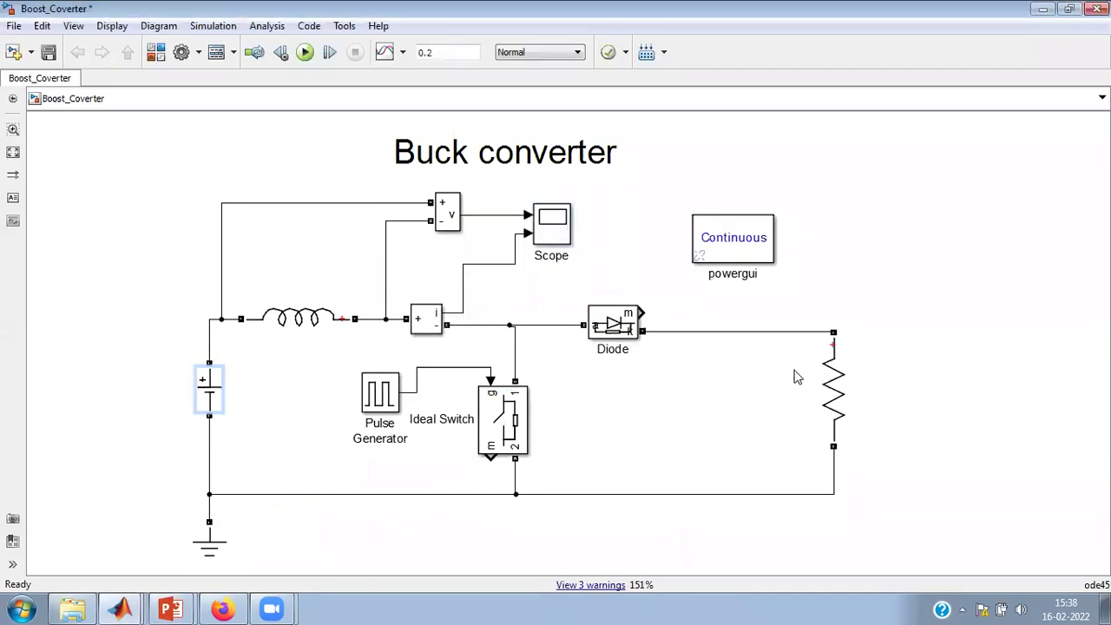
pyautogui.doubleClick(833, 387)
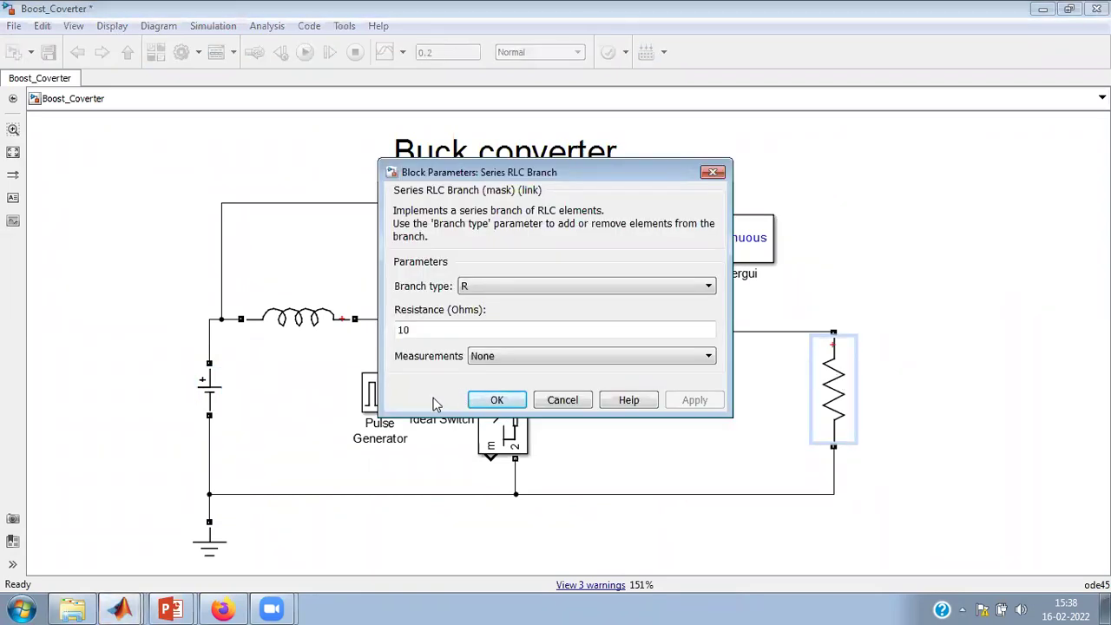
pyautogui.click(496, 401)
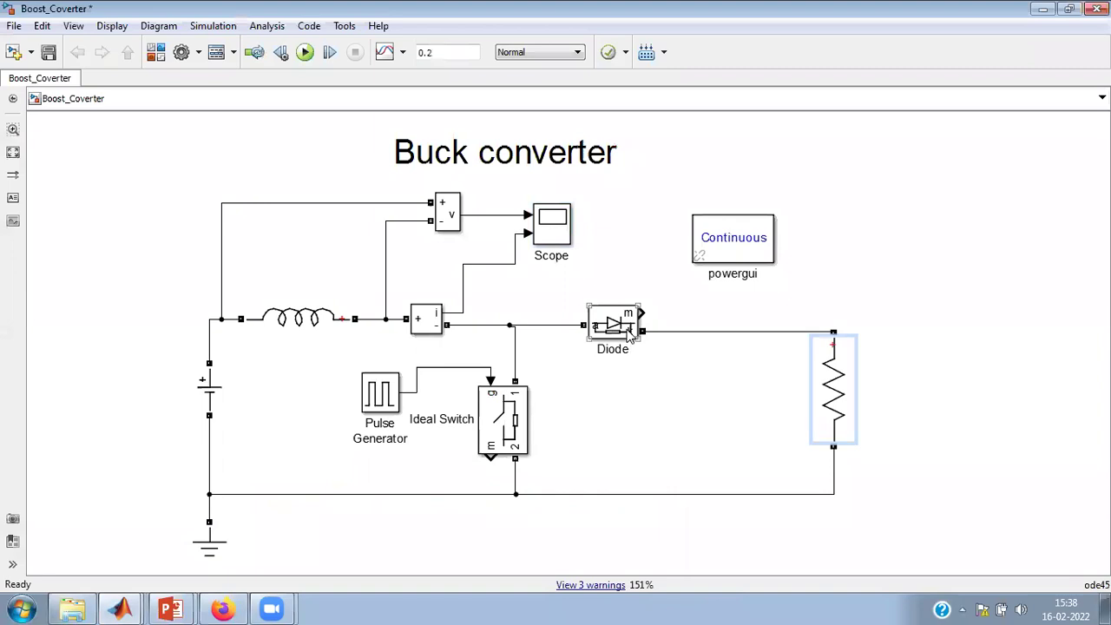
# Set the Pulse Generator's pulse width to 50% of its 0.001 s period
pyautogui.doubleClick(372, 404)
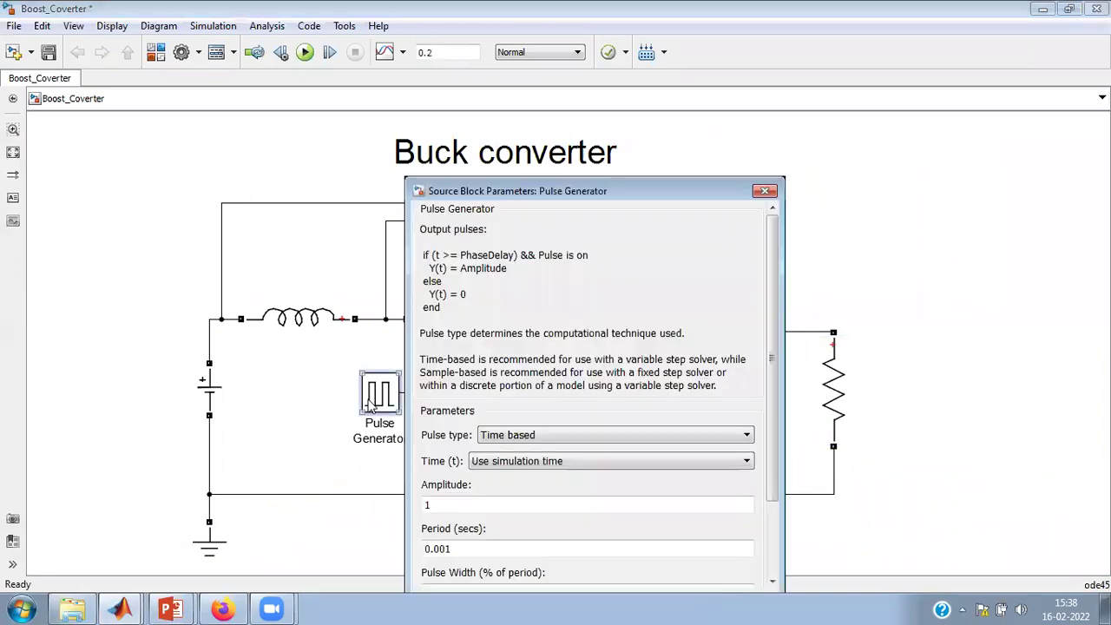
pyautogui.moveTo(563, 191); pyautogui.dragTo(590, 56)
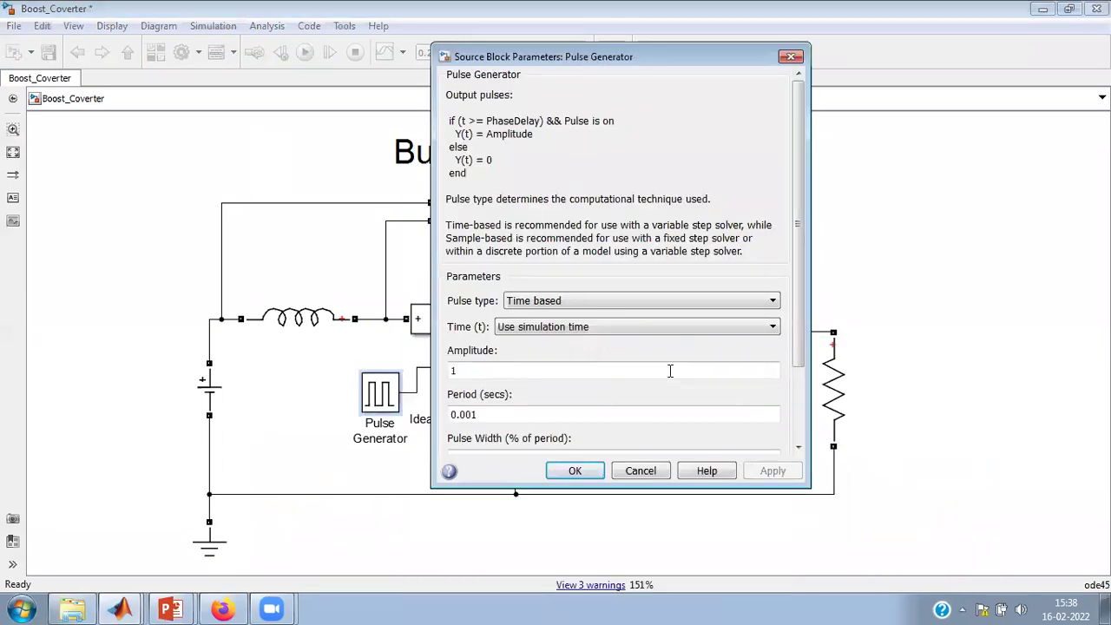
pyautogui.scroll(-3, 670, 370)
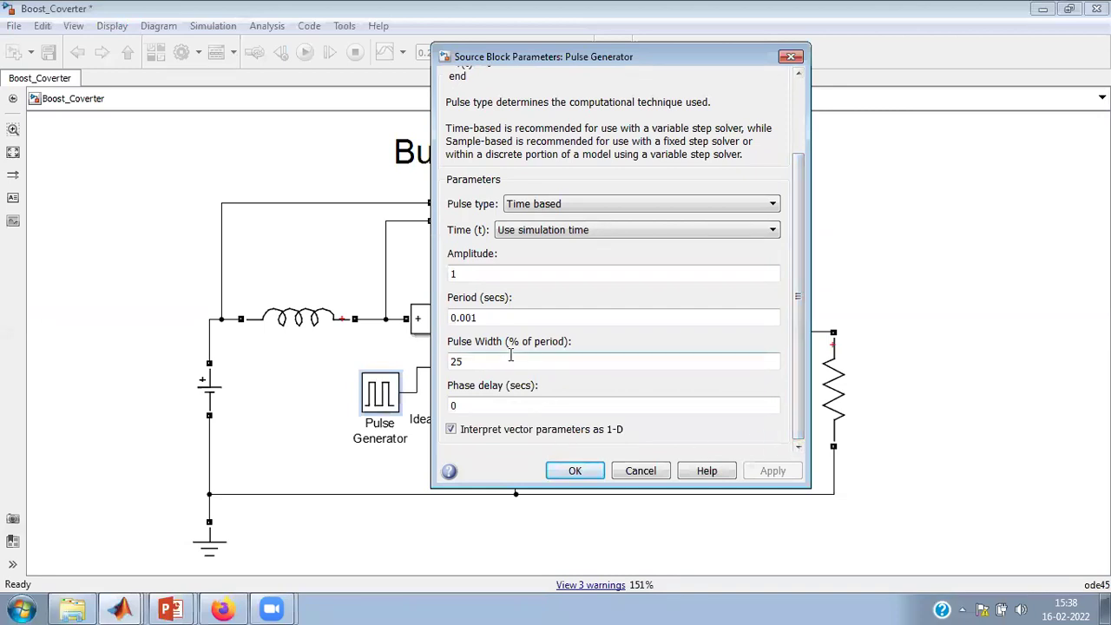
pyautogui.press('Return')
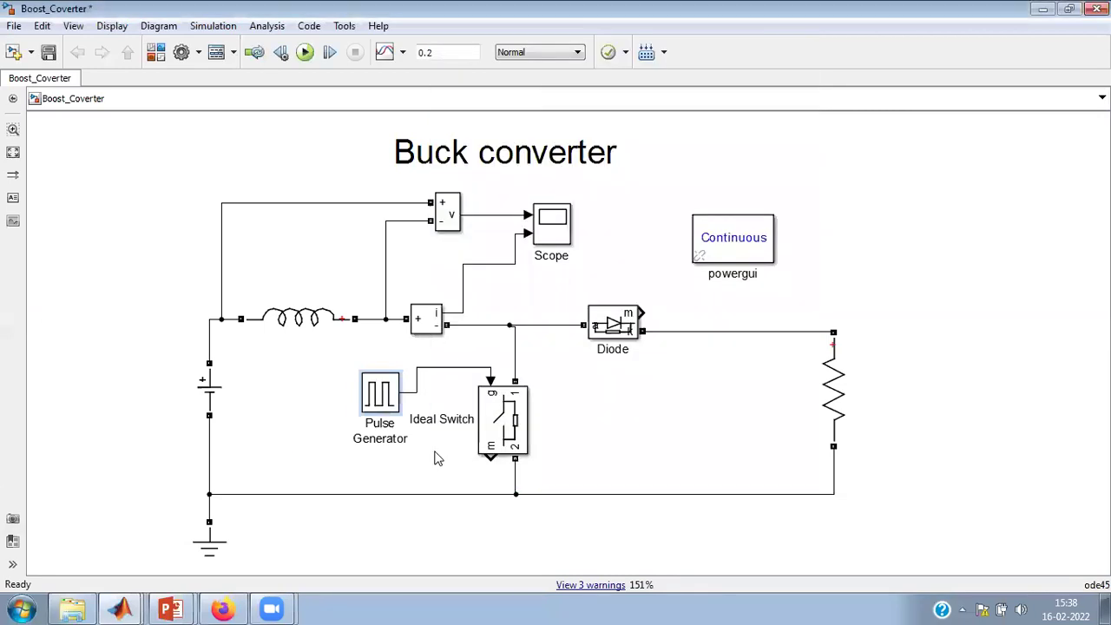
pyautogui.doubleClick(388, 399)
pyautogui.doubleClick(523, 360)
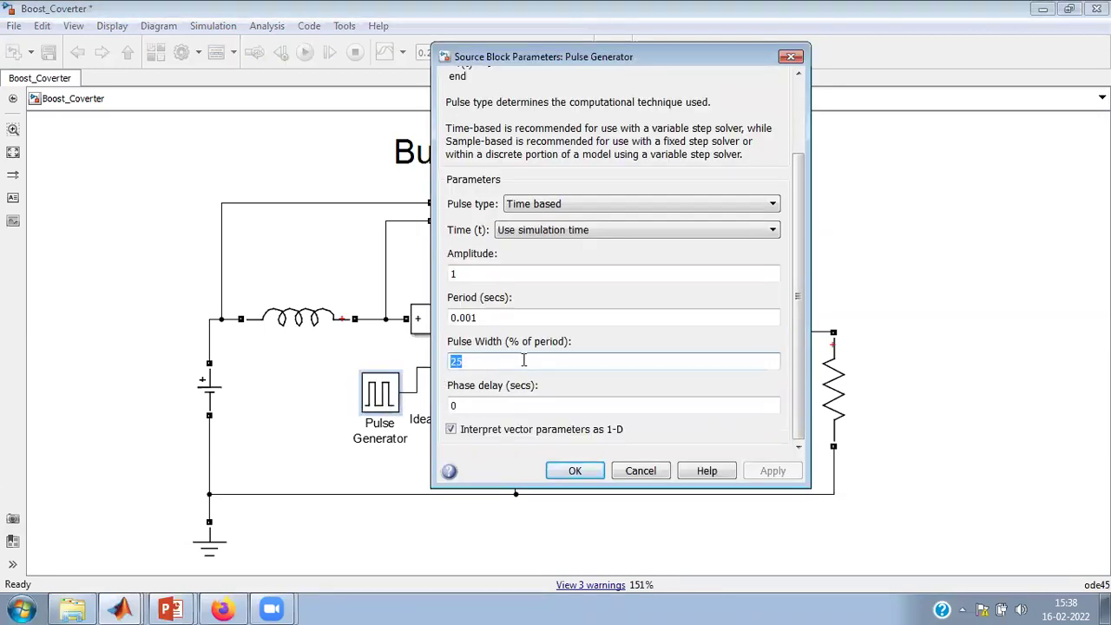
pyautogui.write('50')
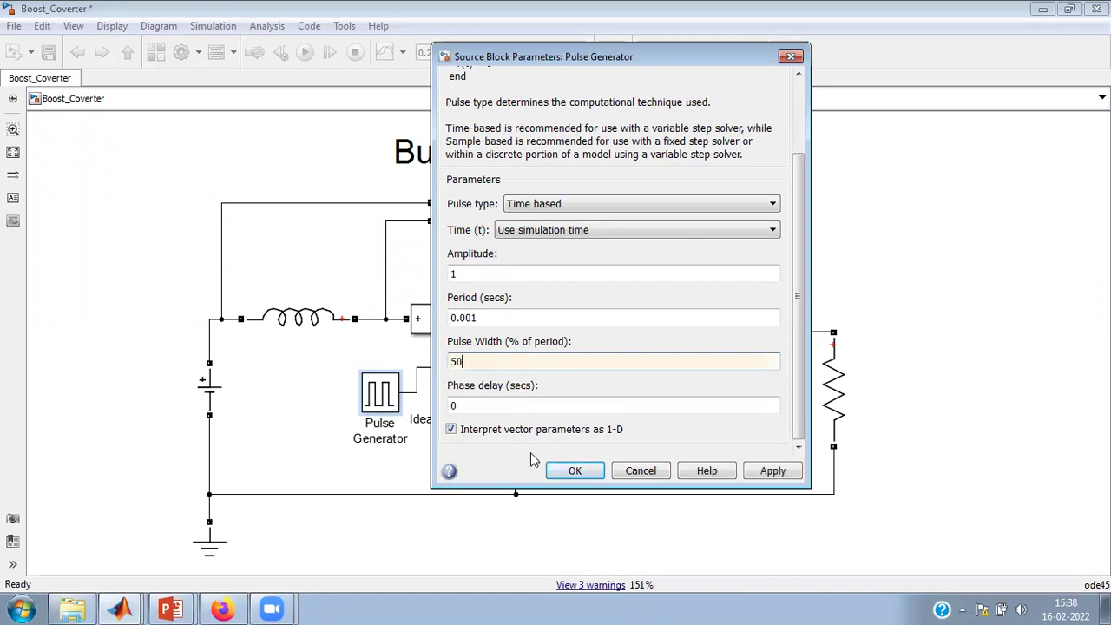
pyautogui.click(570, 470)
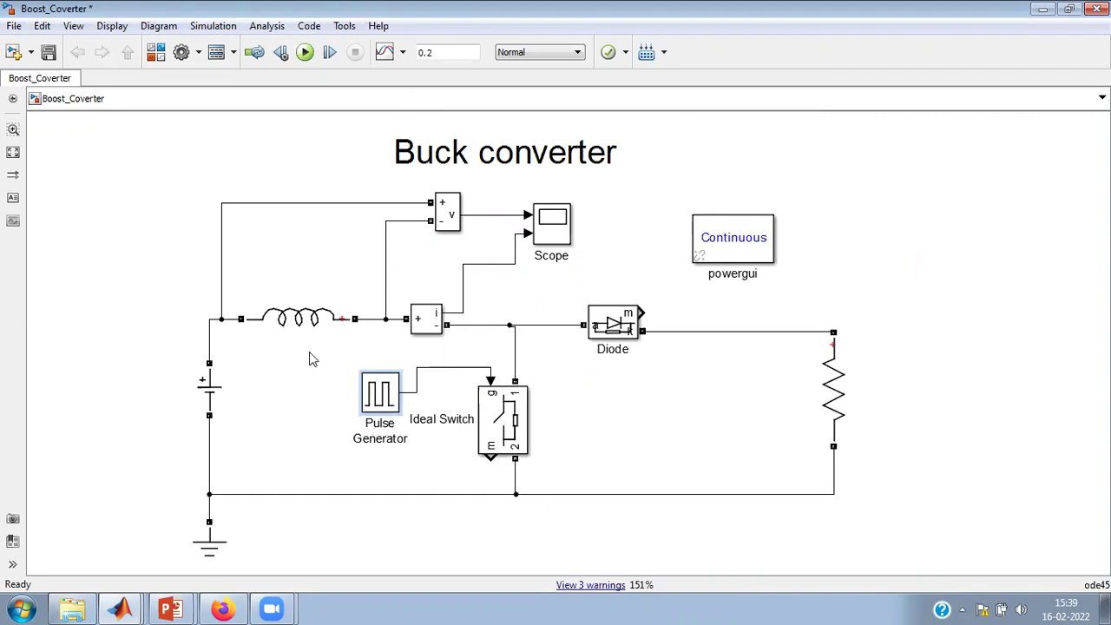
# Launch the Simulink Library Browser from the model window's toolbar
pyautogui.click(157, 62)
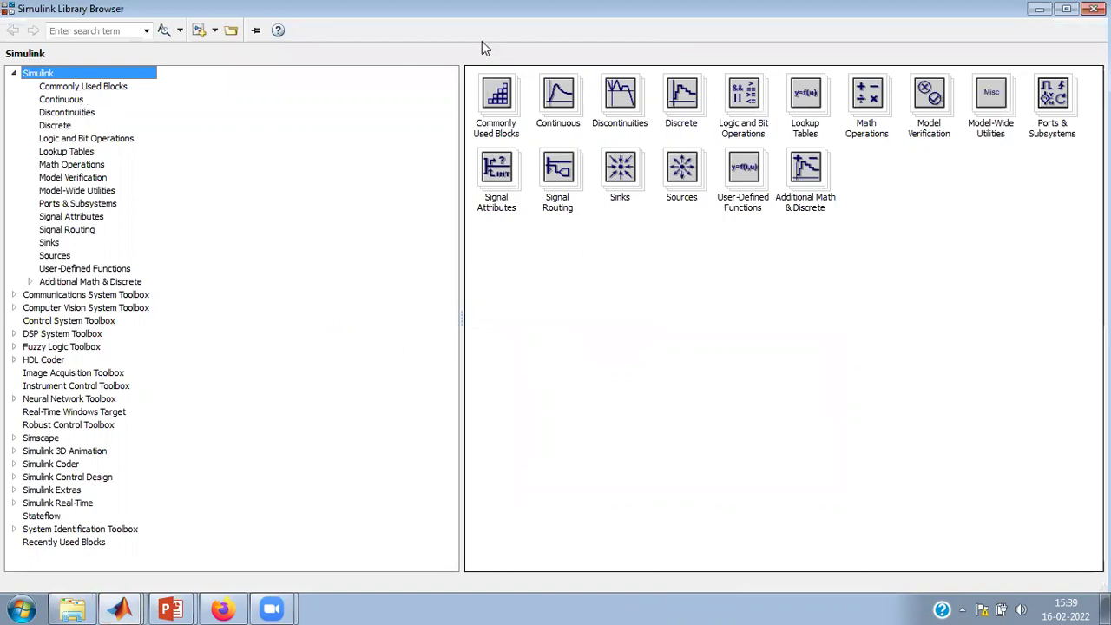
# Search the library for 'diode' and select the powerlib Power Electronics Diode block
pyautogui.click(83, 30)
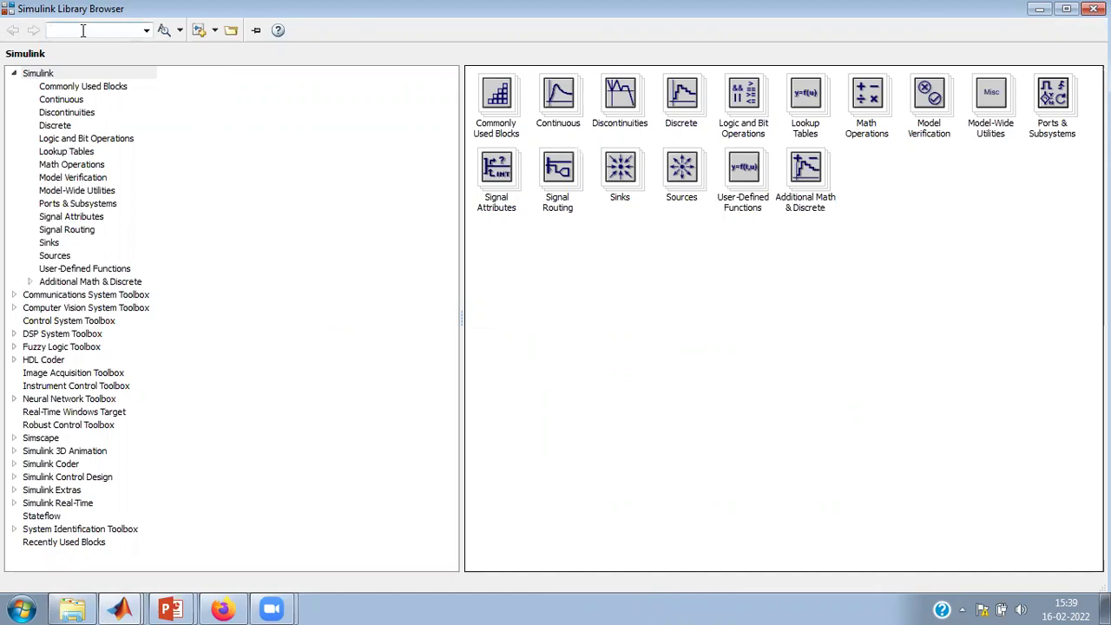
pyautogui.write('diode')
pyautogui.press('Return')
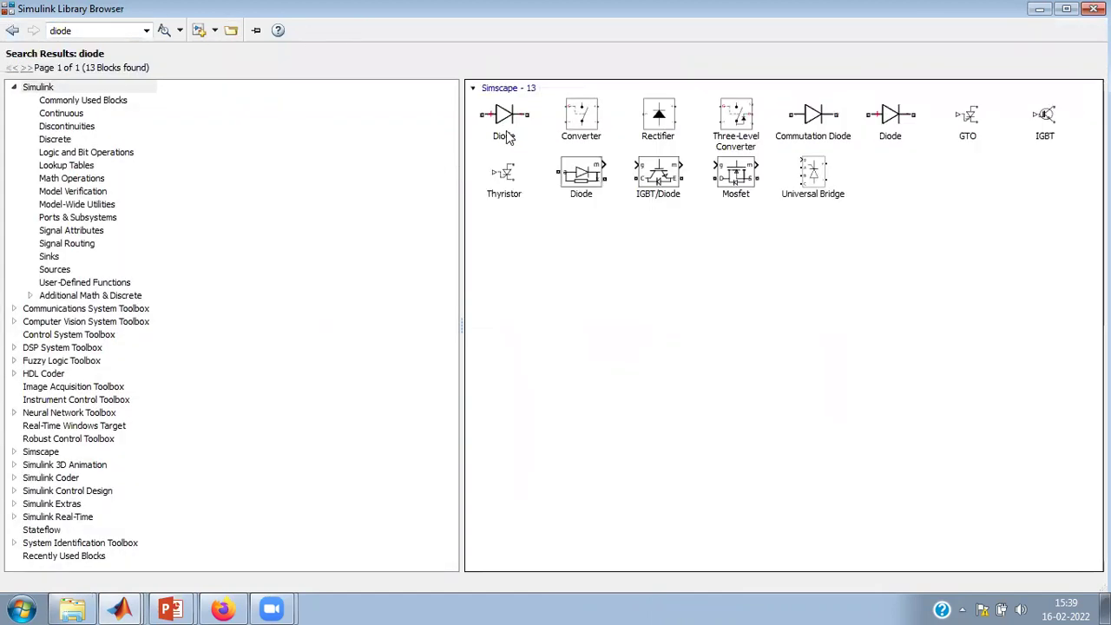
pyautogui.click(509, 136)
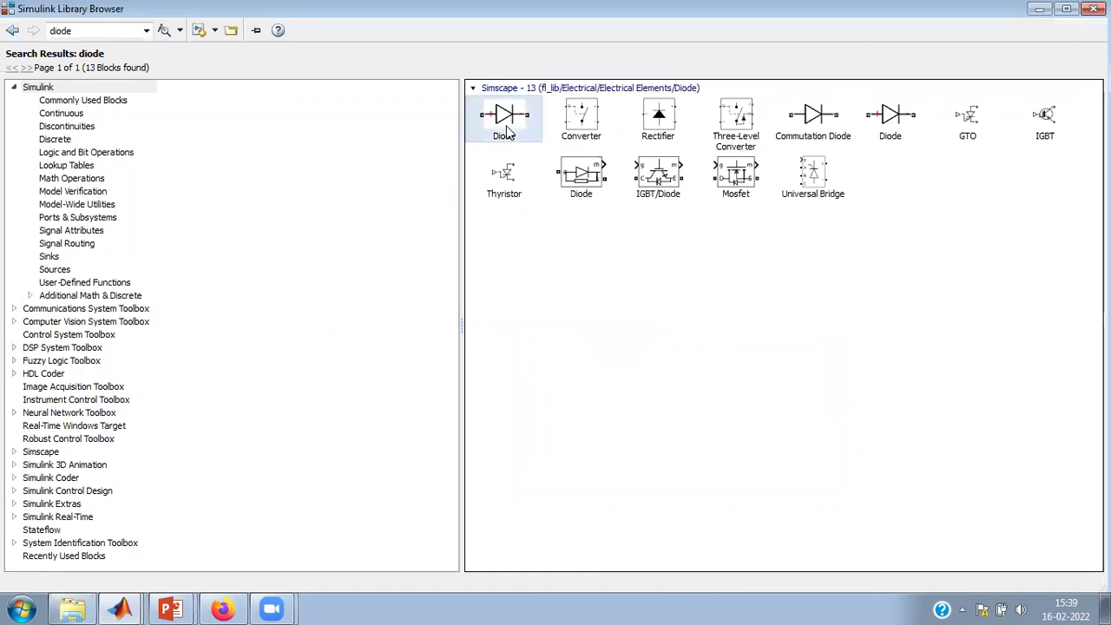
pyautogui.click(786, 240)
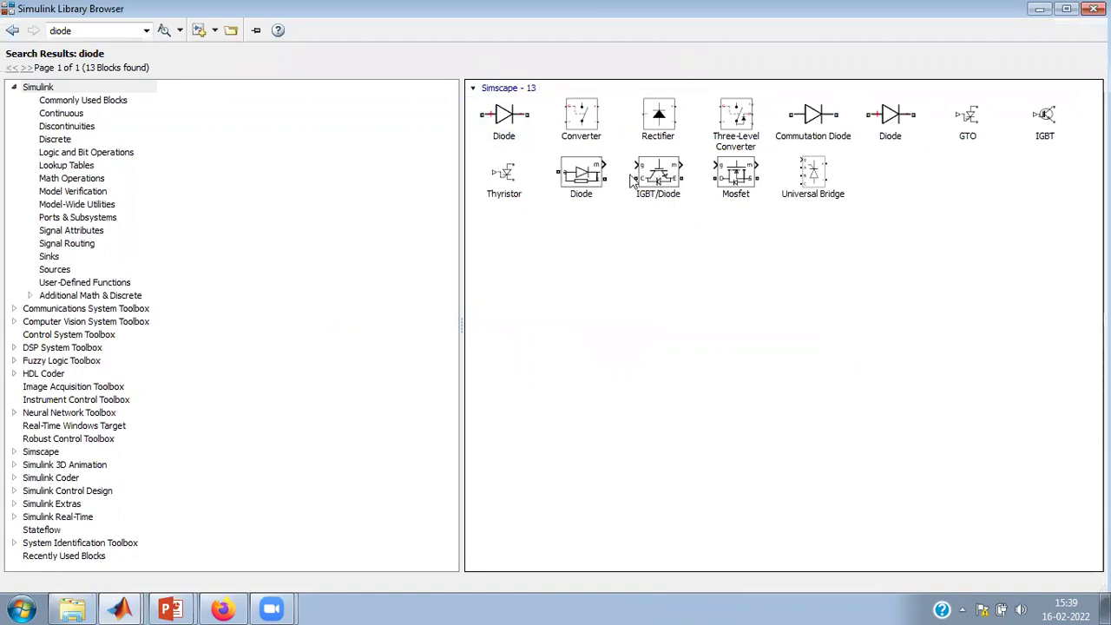
pyautogui.click(584, 176)
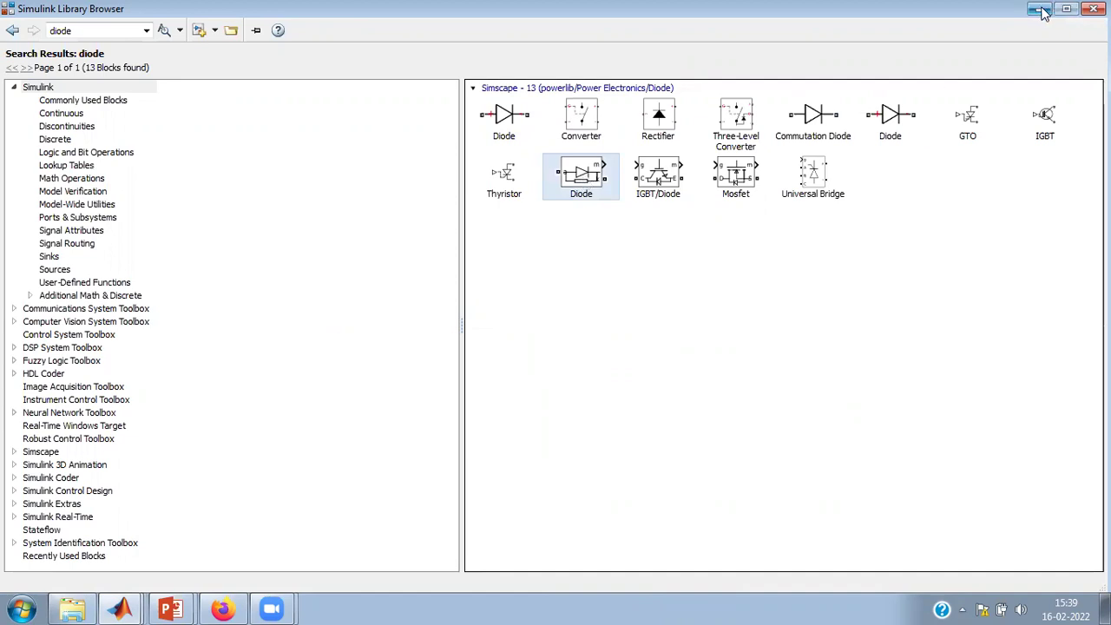
# Dismiss the diode's actions without adding it and minimize the Library Browser
pyautogui.rightClick(578, 183)
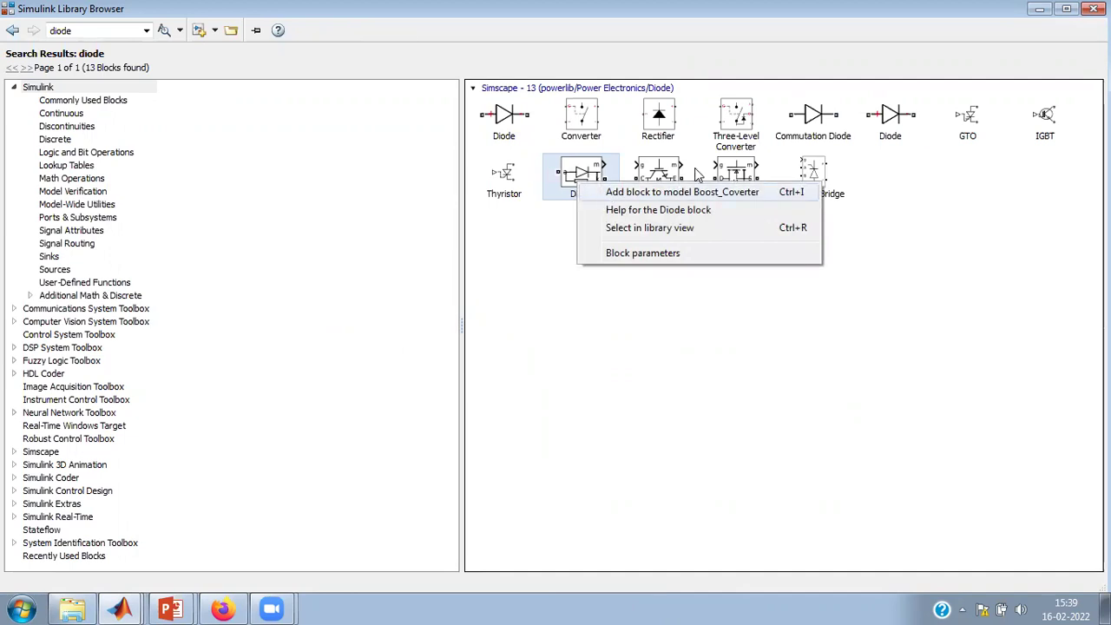
pyautogui.click(1037, 10)
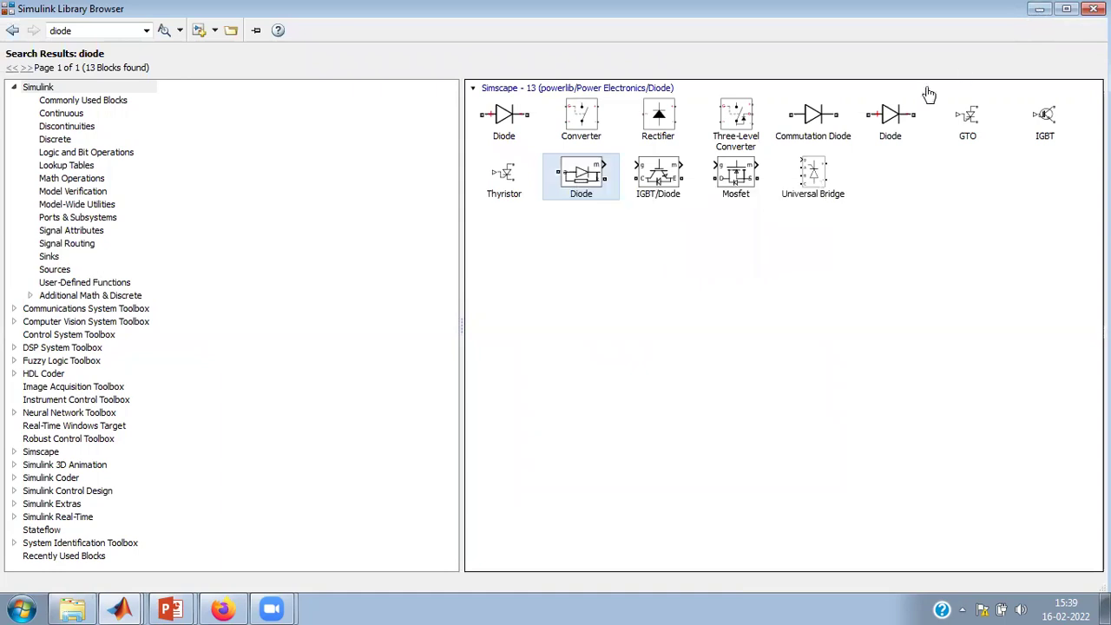
pyautogui.click(1038, 9)
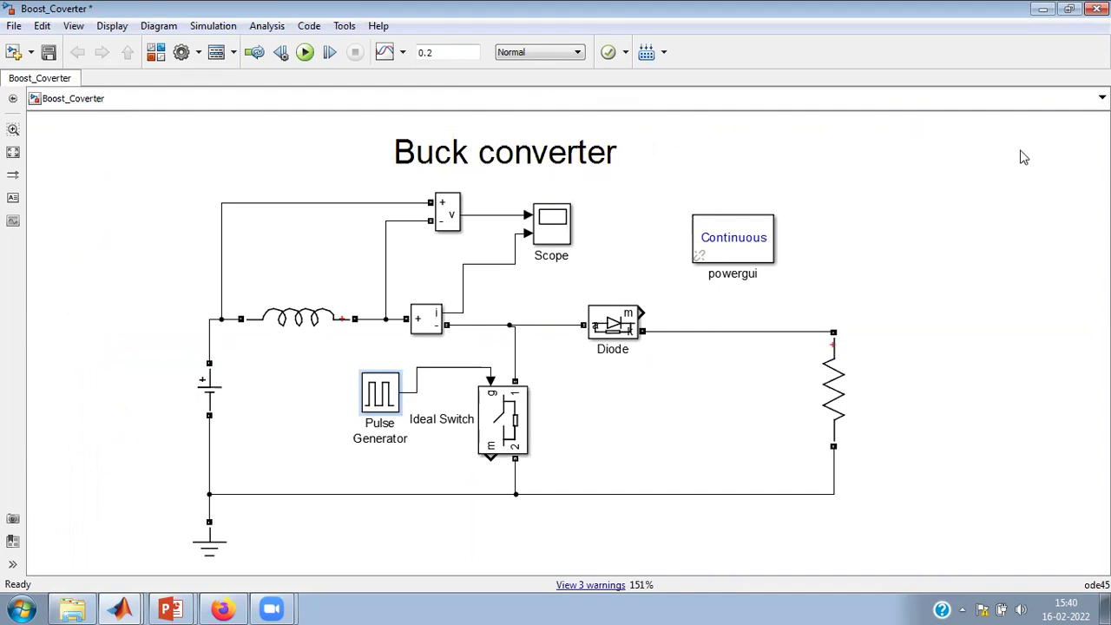
# Simulate the Boost_Coverter model through its 0.2 s stop time
pyautogui.click(304, 54)
# Open the Scope, autoscale, and zoom both plots in time to about 0.162–0.168 s
pyautogui.doubleClick(554, 217)
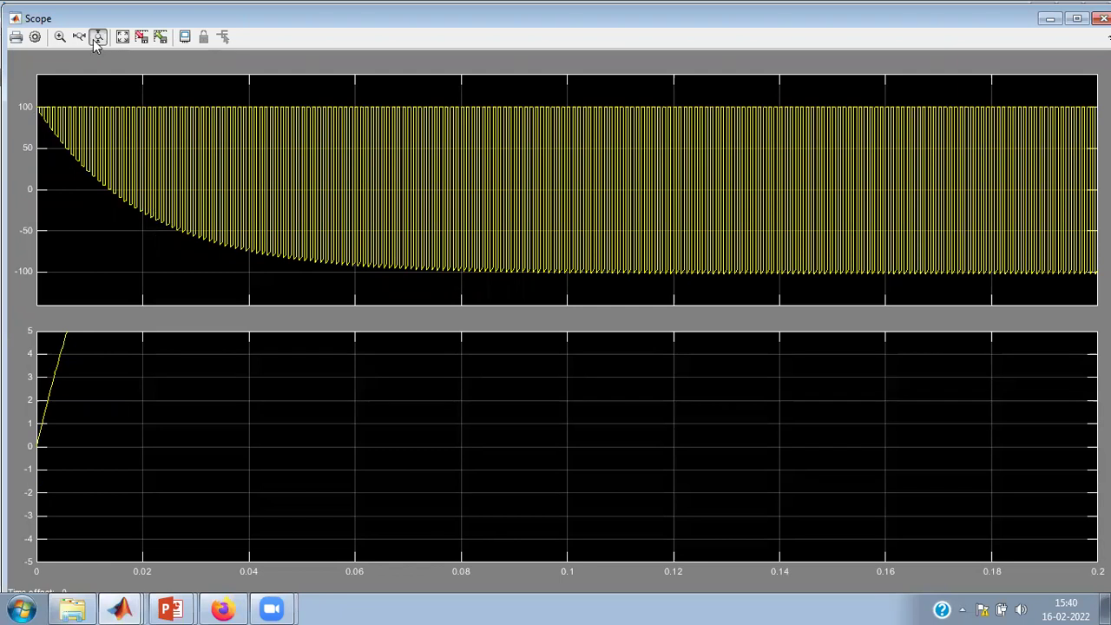
pyautogui.click(121, 37)
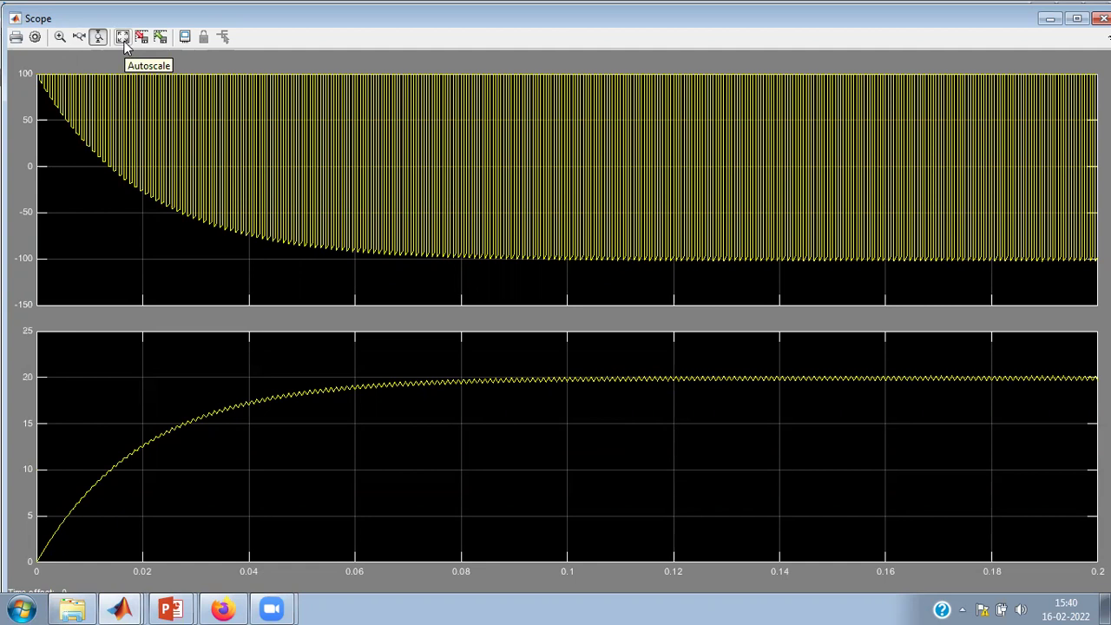
pyautogui.click(79, 36)
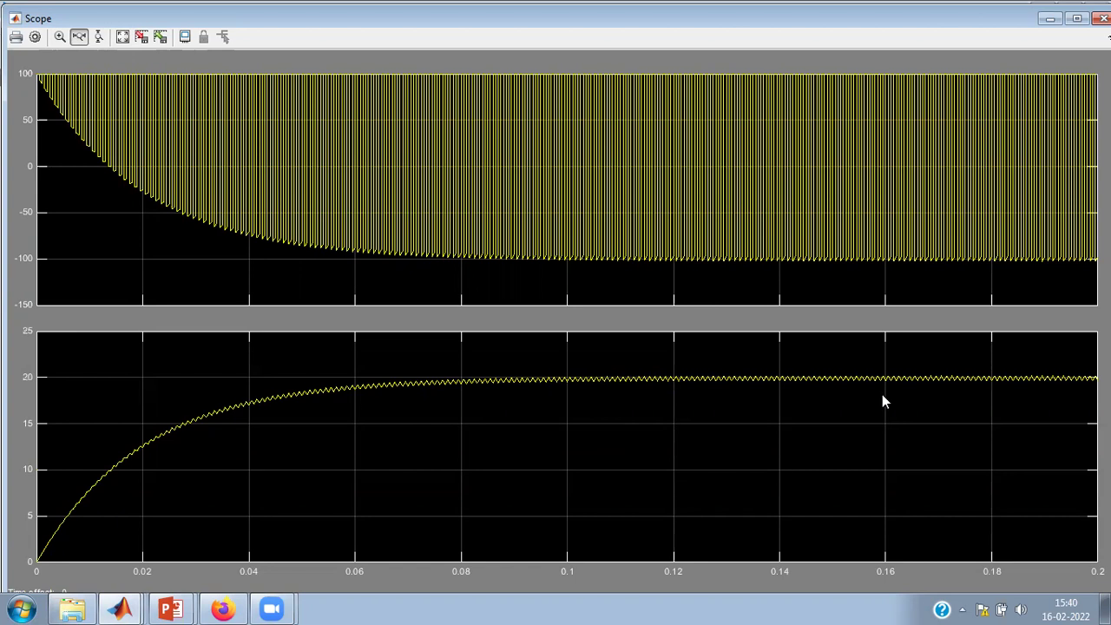
pyautogui.moveTo(883, 395); pyautogui.dragTo(998, 395)
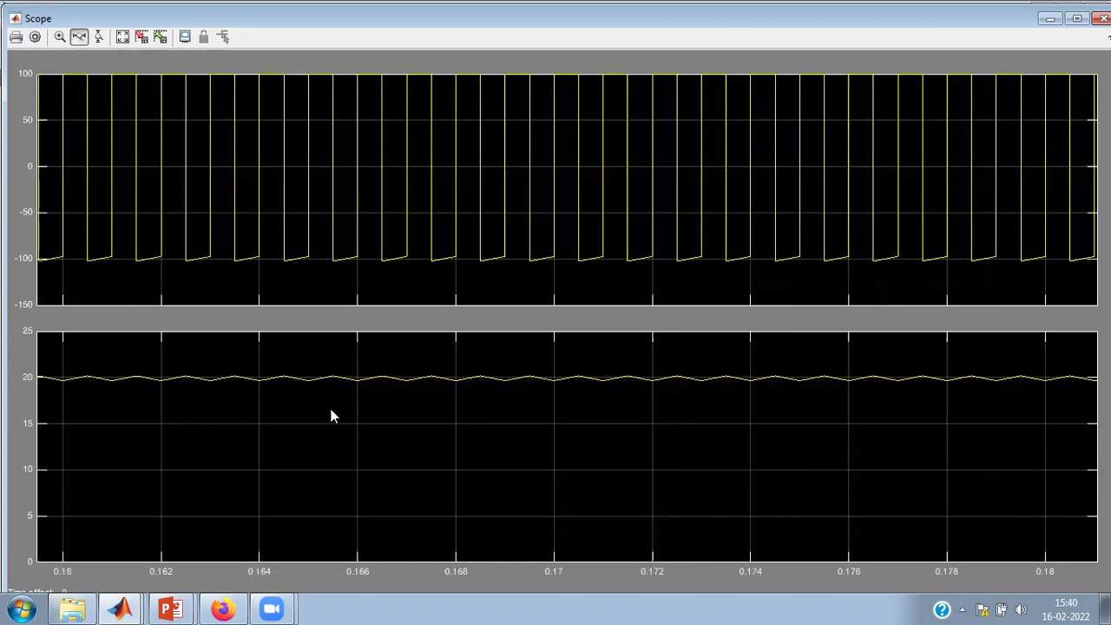
pyautogui.click(95, 37)
pyautogui.moveTo(160, 280); pyautogui.dragTo(483, 288)
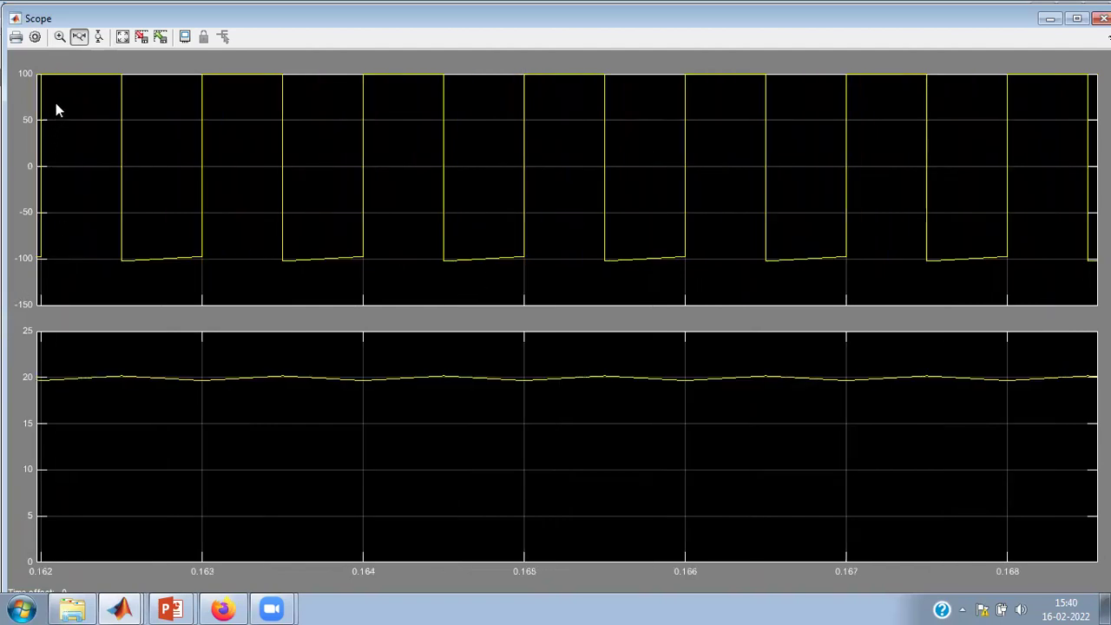
pyautogui.rightClick(153, 162)
# Set the upper scope plot's Y-limits to −140 and 140
pyautogui.click(170, 244)
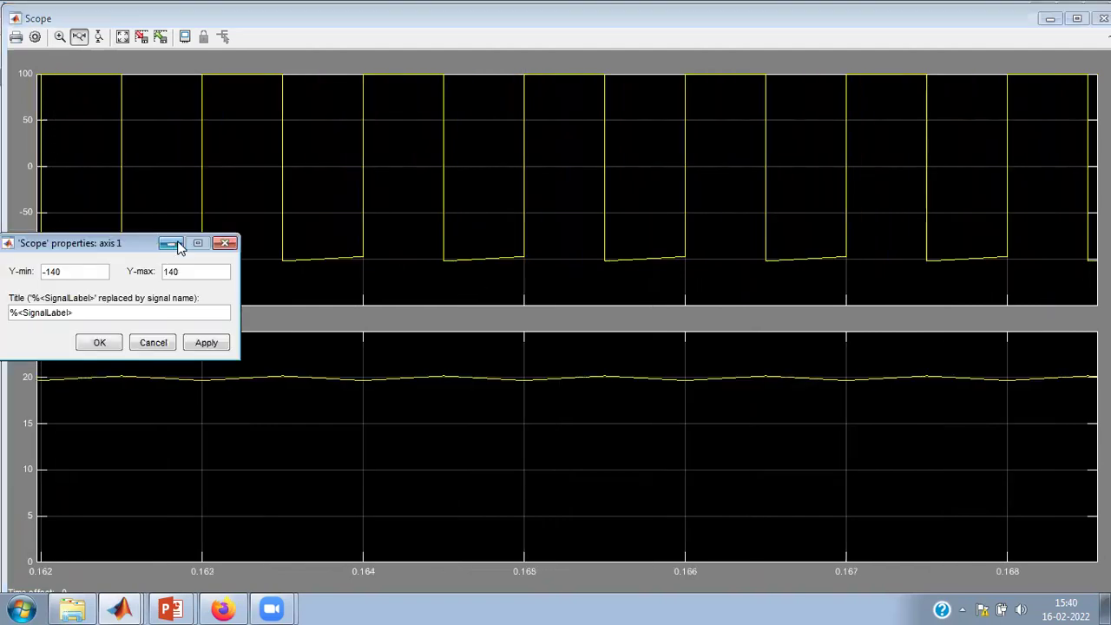
pyautogui.click(206, 342)
pyautogui.click(99, 342)
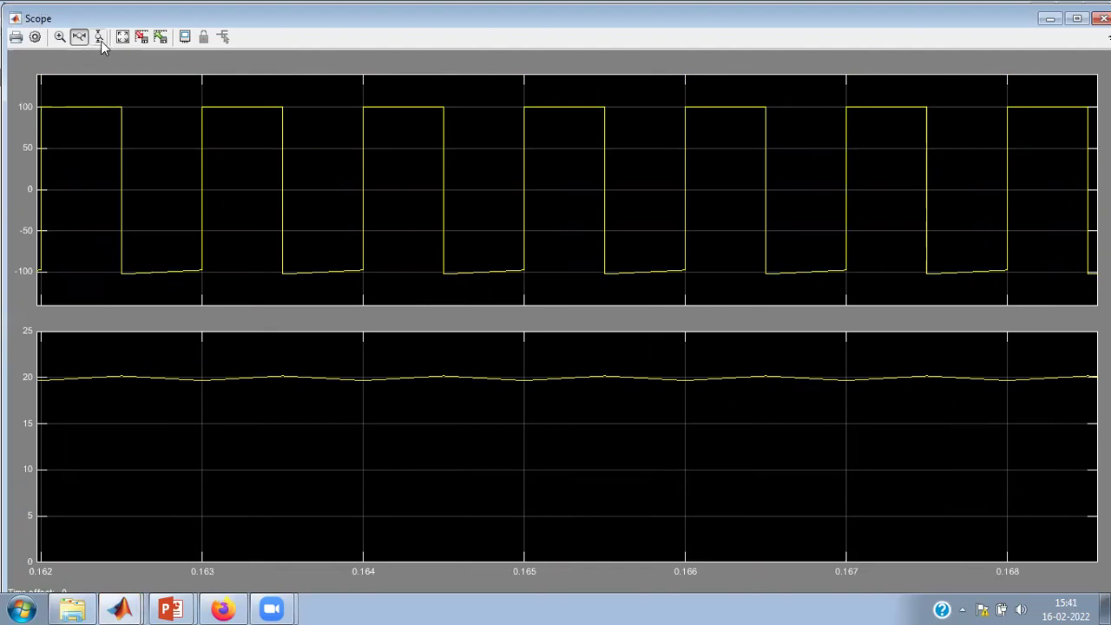
# Zoom the lower plot vertically to about 19.4–20.3 to reveal the current ripple
pyautogui.moveTo(322, 357); pyautogui.dragTo(317, 424)
pyautogui.moveTo(283, 385); pyautogui.dragTo(284, 444)
pyautogui.moveTo(283, 398); pyautogui.dragTo(276, 534)
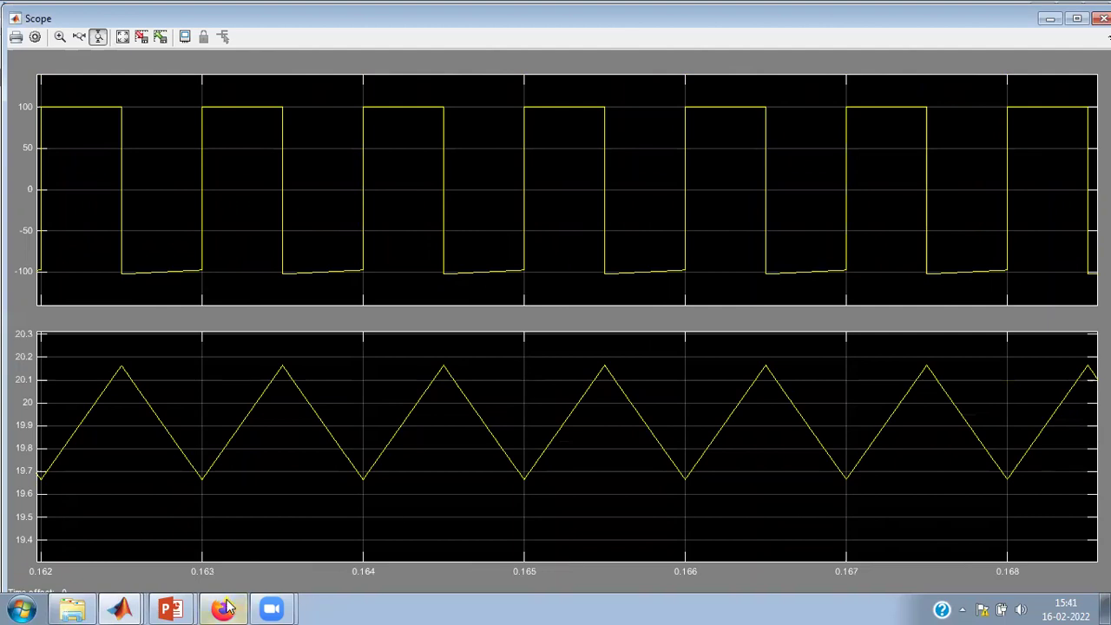
# Return to the Boost_Coverter model and change the Pulse Generator's pulse width to 25
pyautogui.click(121, 609)
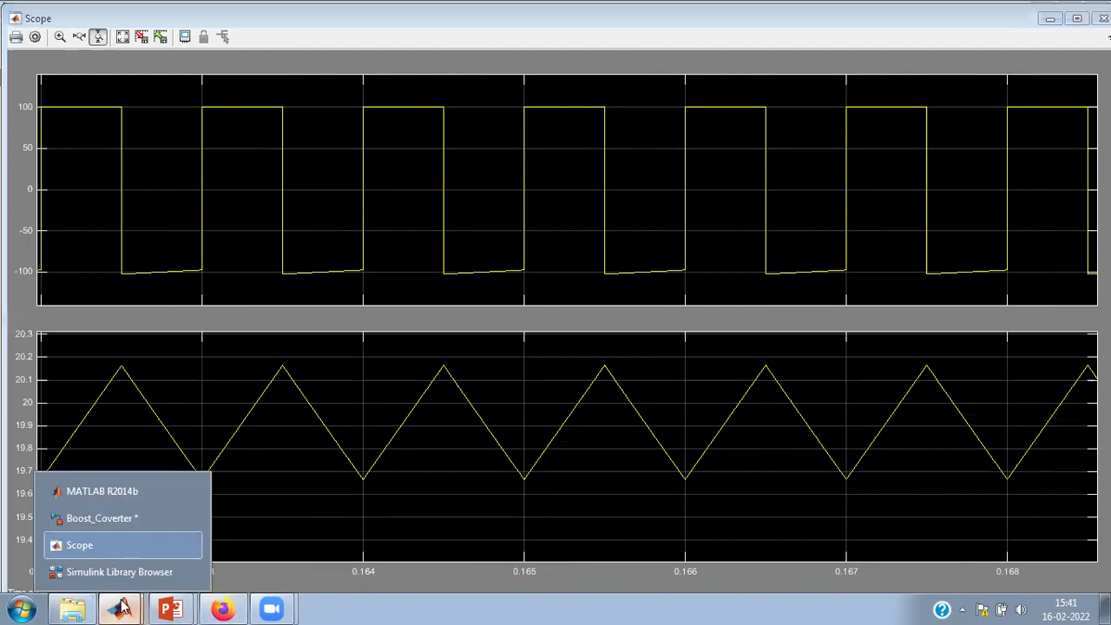
pyautogui.click(109, 518)
pyautogui.doubleClick(382, 395)
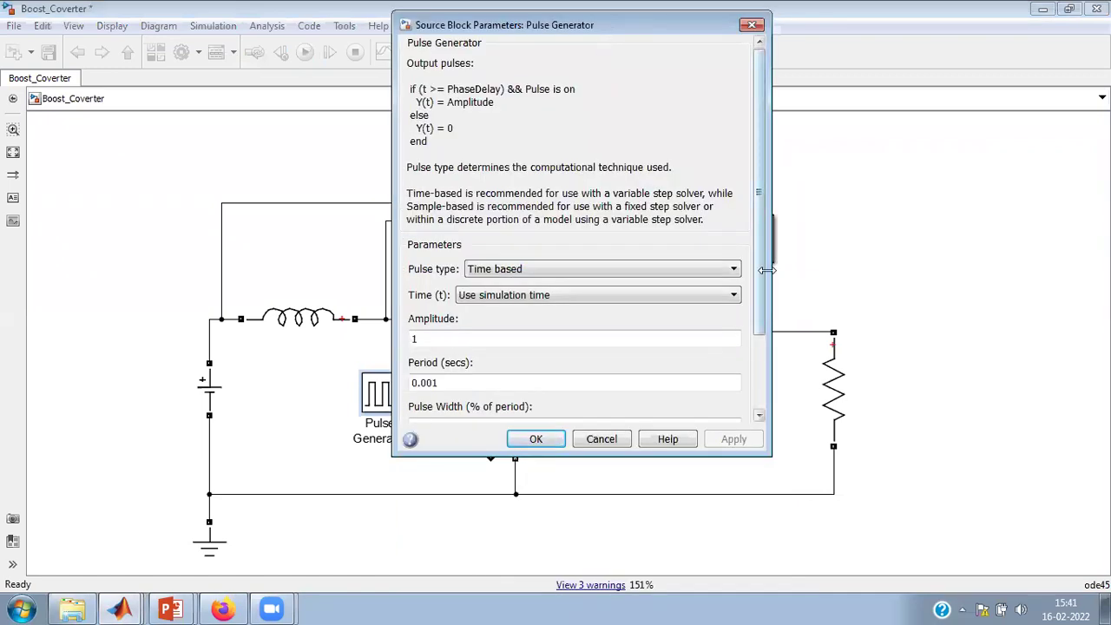
pyautogui.moveTo(762, 269); pyautogui.dragTo(739, 402)
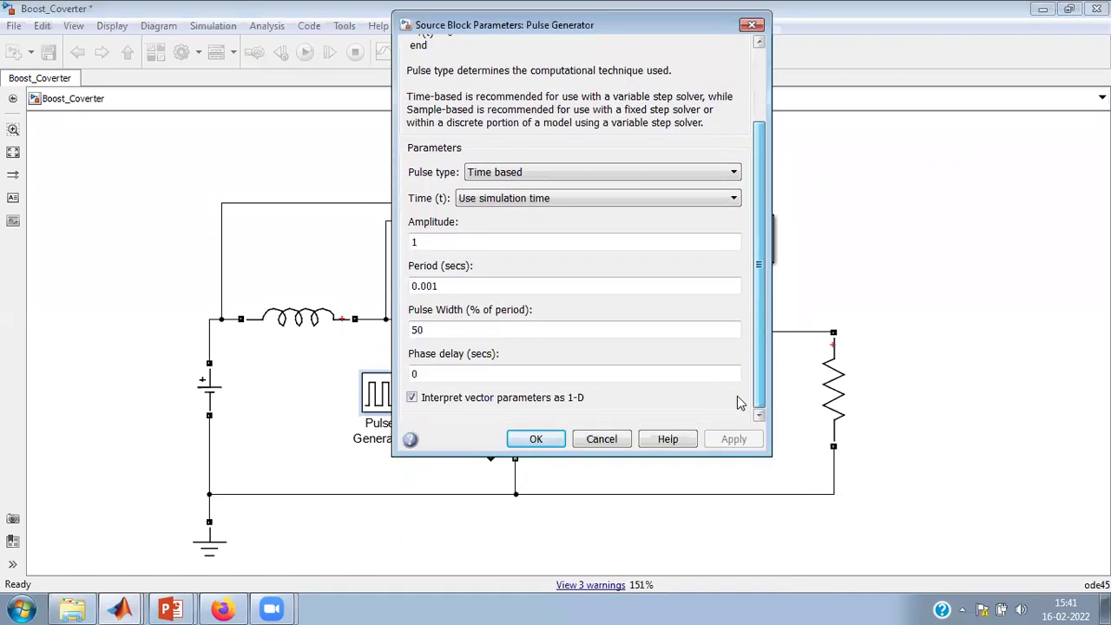
pyautogui.doubleClick(461, 325)
pyautogui.write('25')
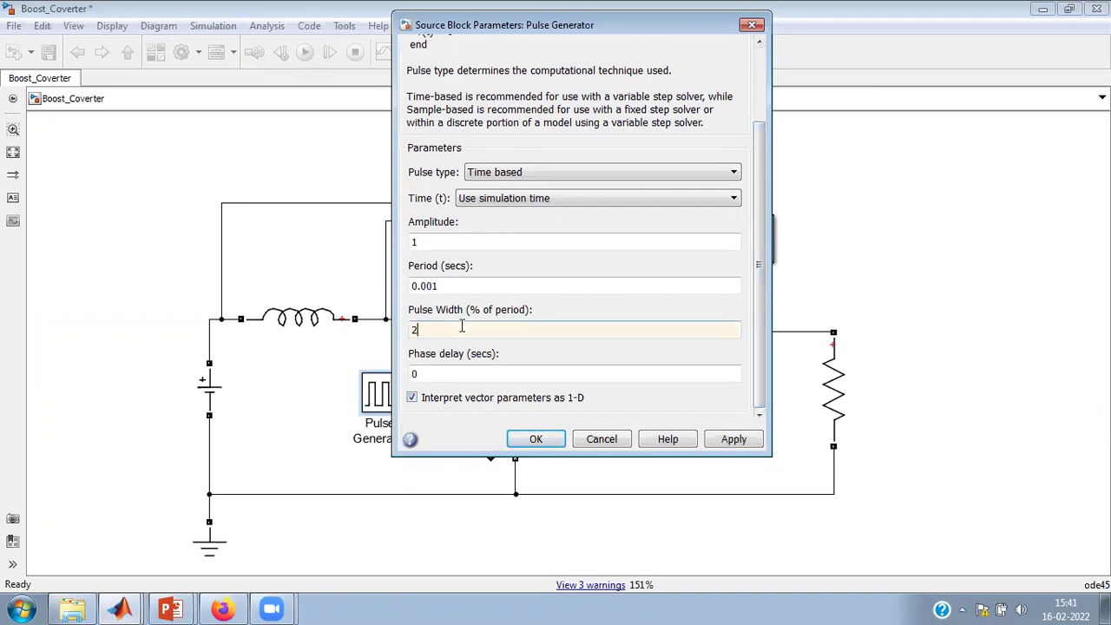
pyautogui.click(531, 439)
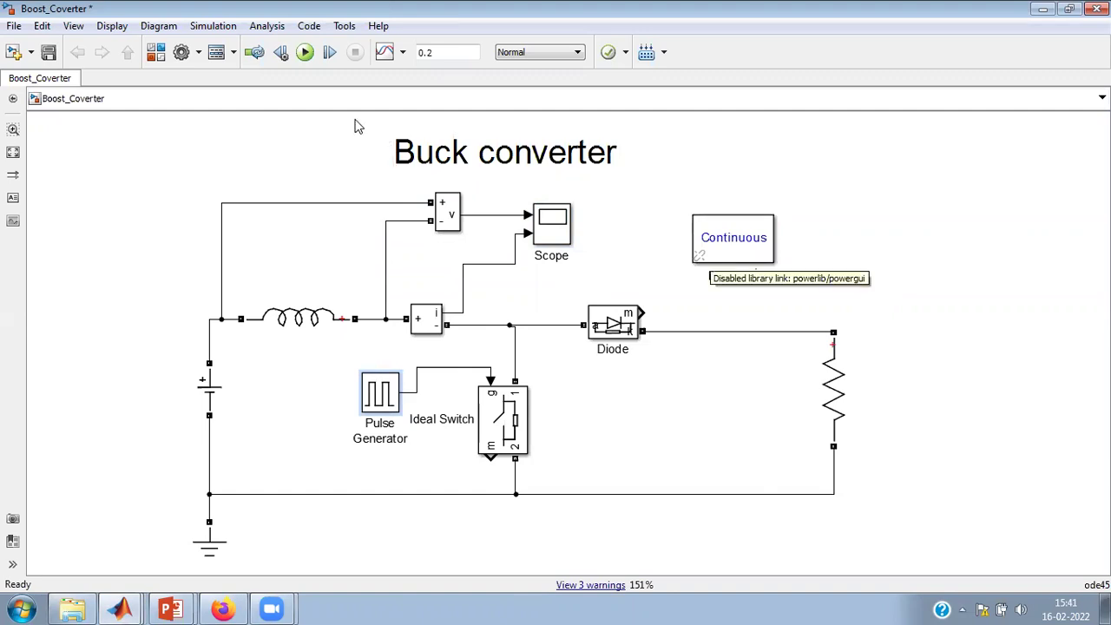
# Rerun the simulation at 25% pulse width and autoscale the Scope's waveforms
pyautogui.click(305, 53)
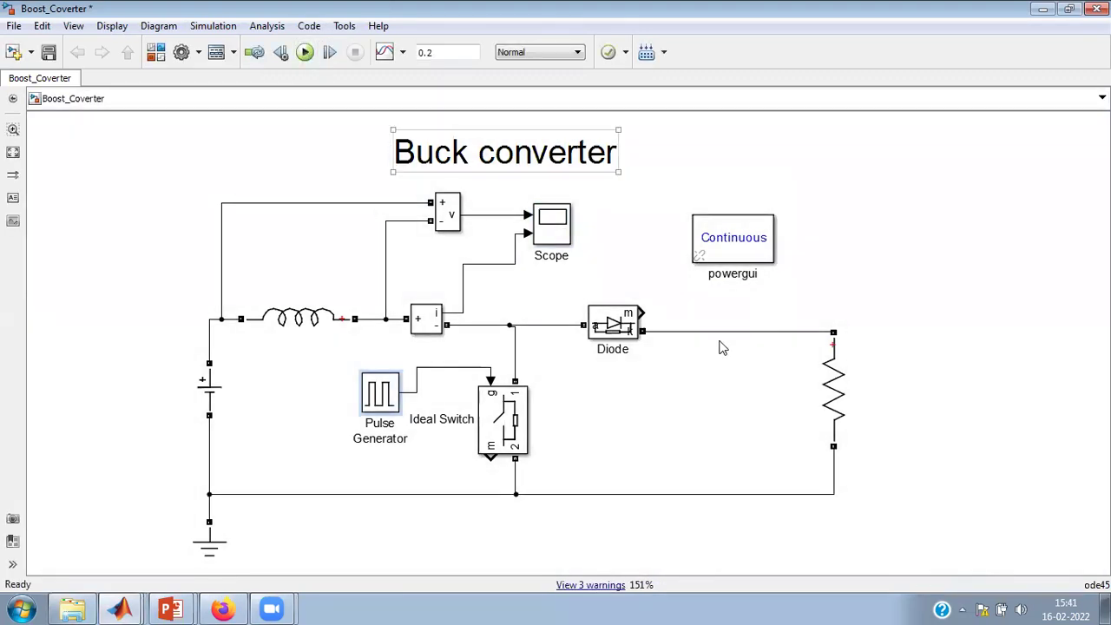
pyautogui.doubleClick(554, 221)
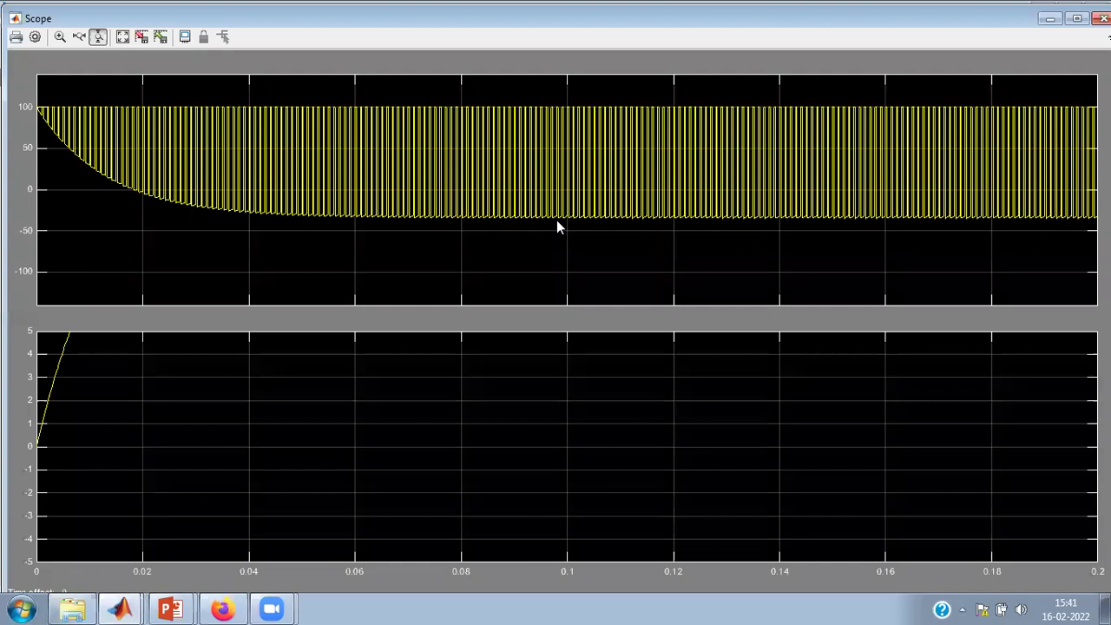
pyautogui.click(123, 37)
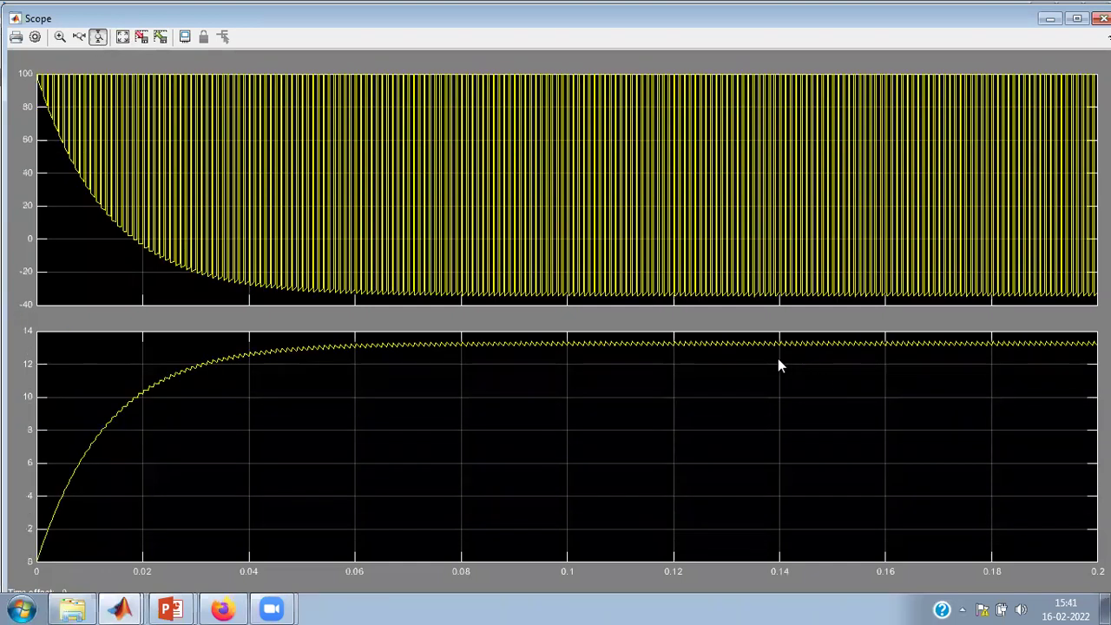
pyautogui.moveTo(777, 359); pyautogui.dragTo(923, 372)
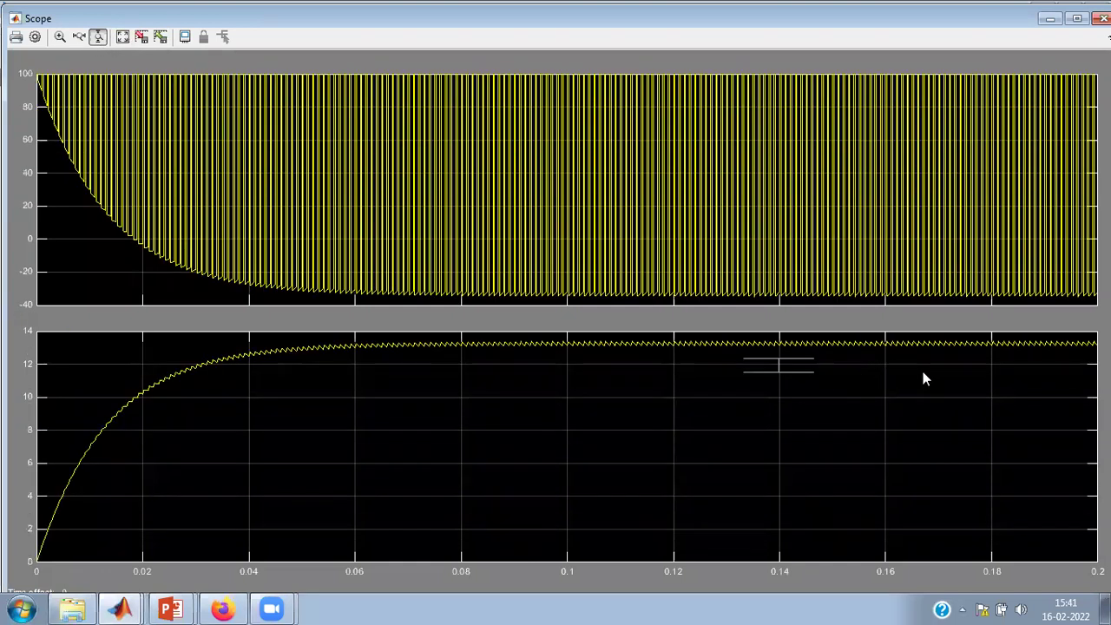
pyautogui.click(122, 37)
# Zoom both scope plots in time to about 0.145–0.15 s
pyautogui.click(78, 36)
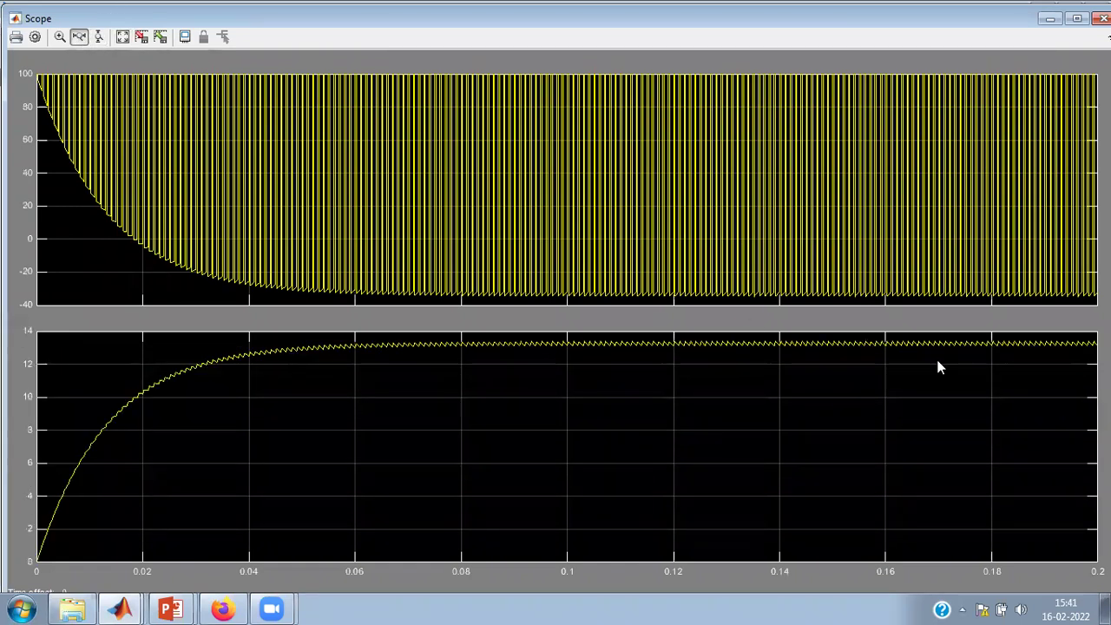
pyautogui.moveTo(781, 370); pyautogui.dragTo(921, 370)
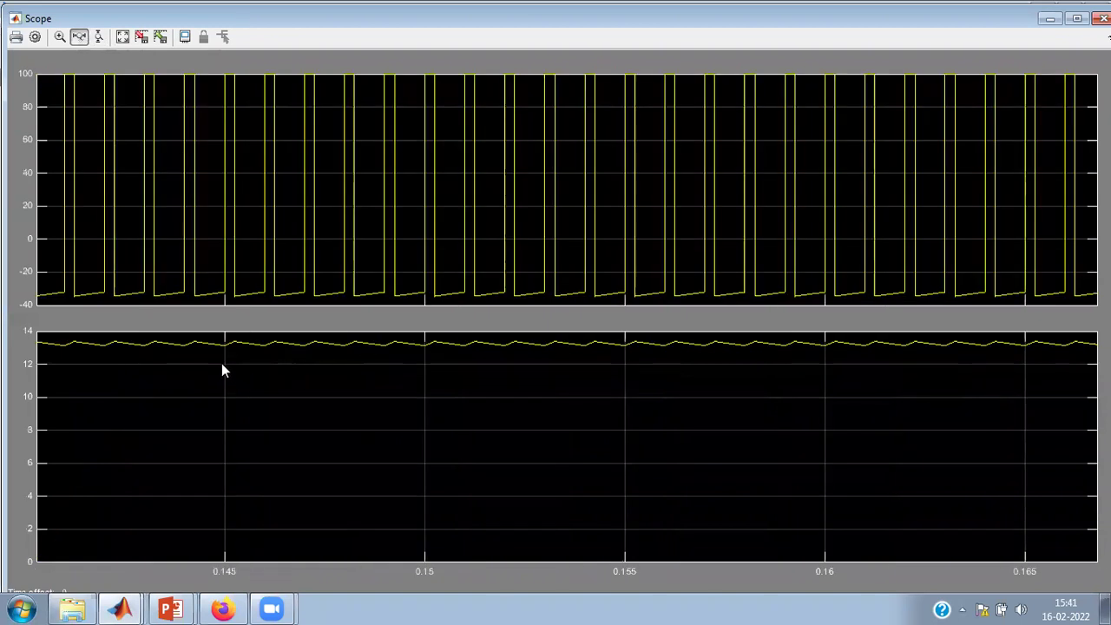
pyautogui.moveTo(222, 371); pyautogui.dragTo(449, 379)
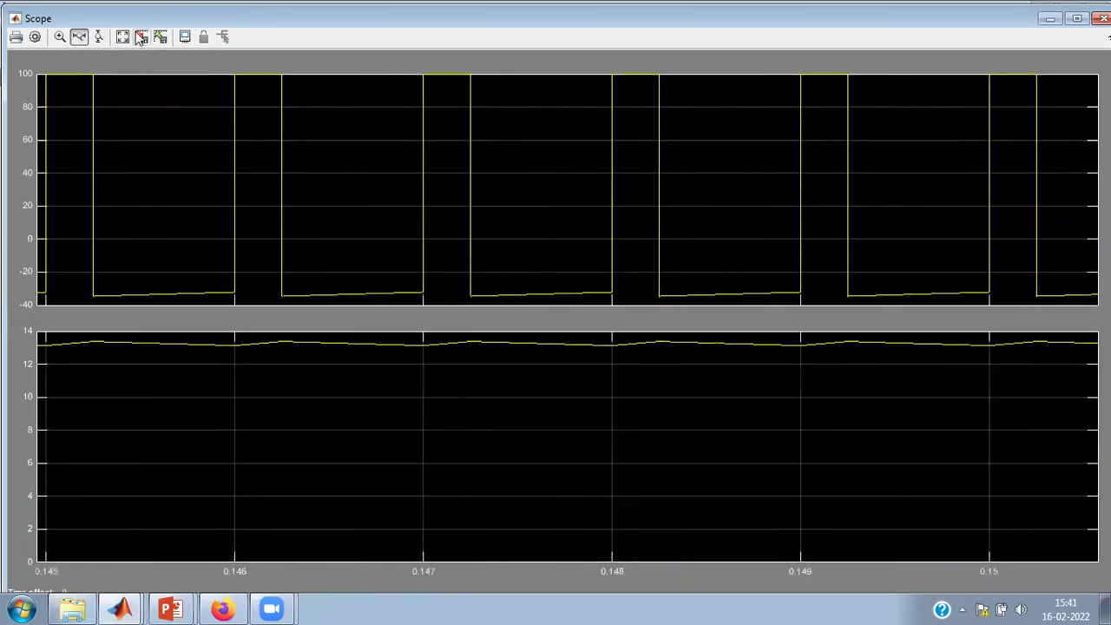
# Set the upper scope plot's Y-limits to −140 and 140
pyautogui.rightClick(352, 135)
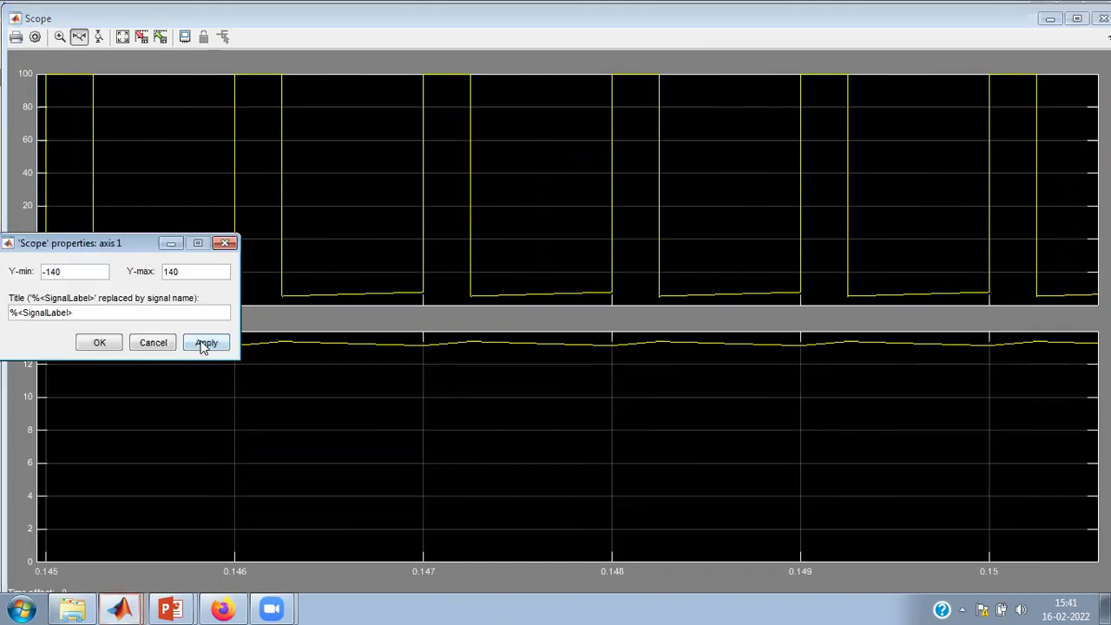
pyautogui.click(204, 342)
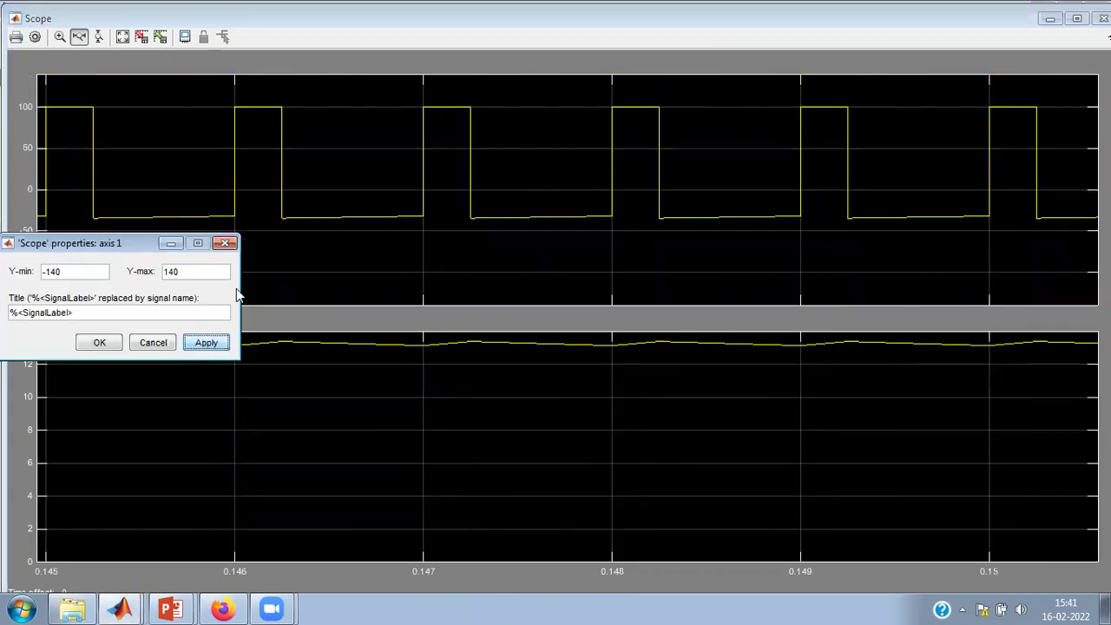
pyautogui.click(225, 242)
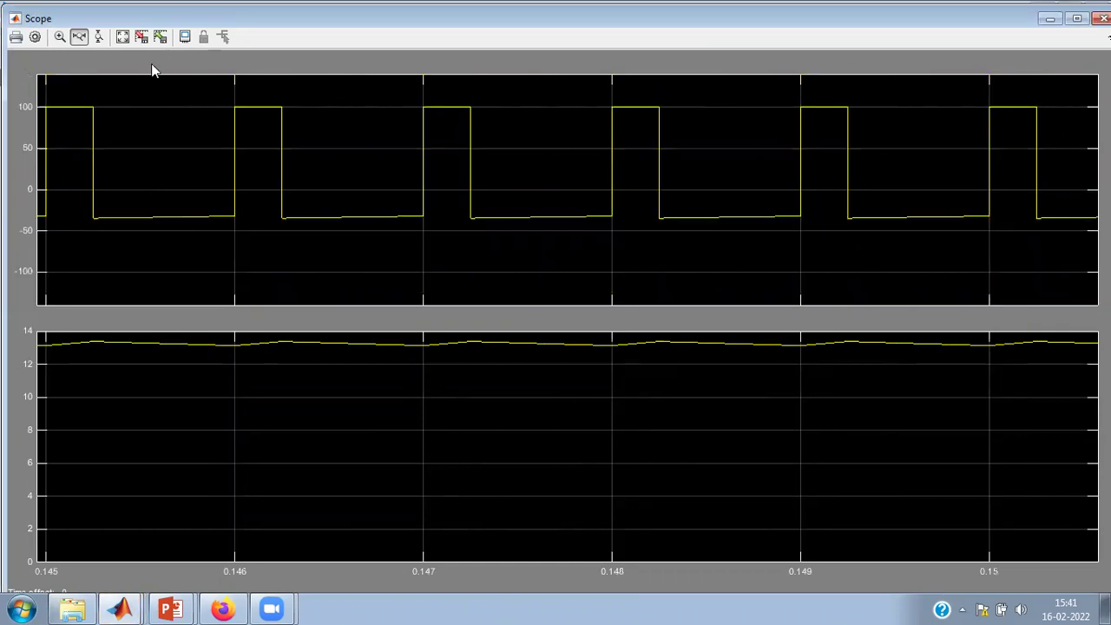
# Zoom the lower plot vertically onto the current ripple between about 13.13 and 13.38
pyautogui.click(99, 38)
pyautogui.moveTo(245, 324); pyautogui.dragTo(246, 324)
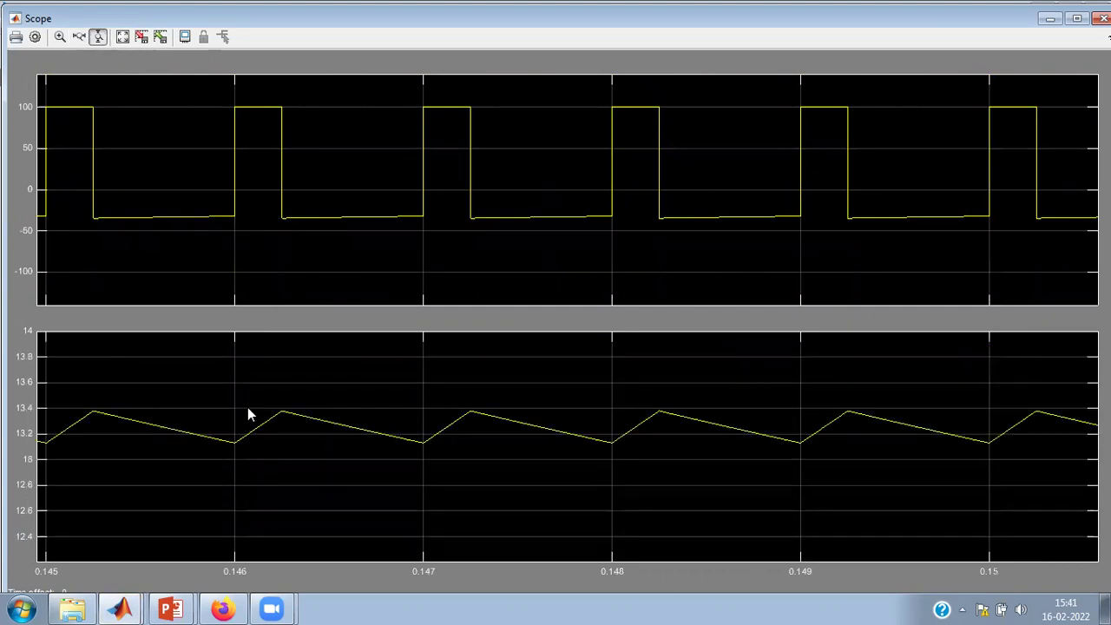
pyautogui.moveTo(229, 465); pyautogui.dragTo(257, 384)
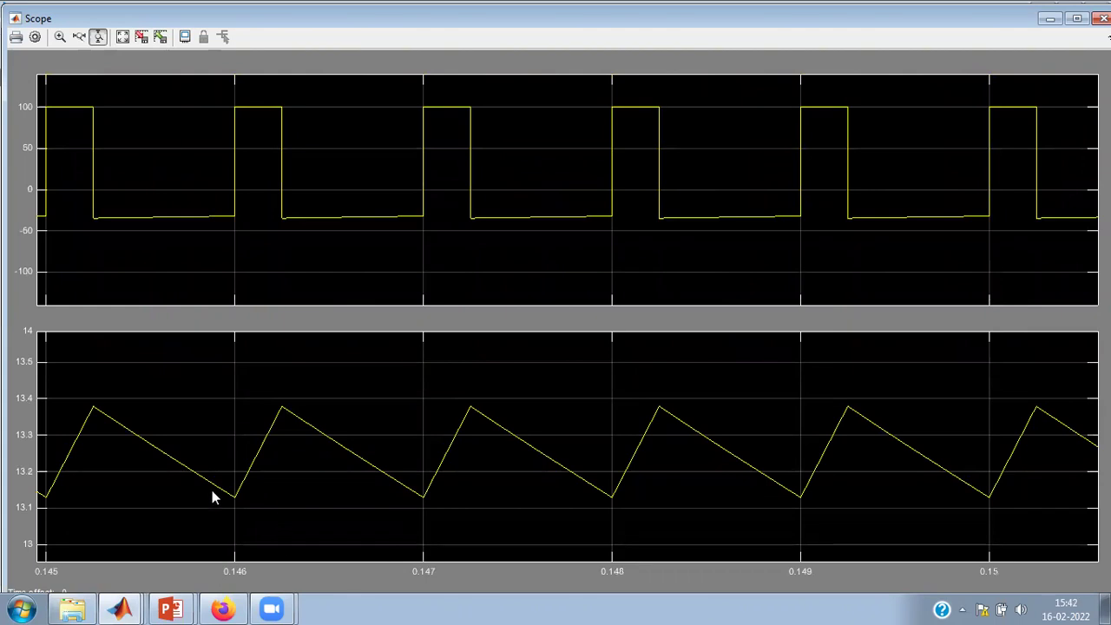